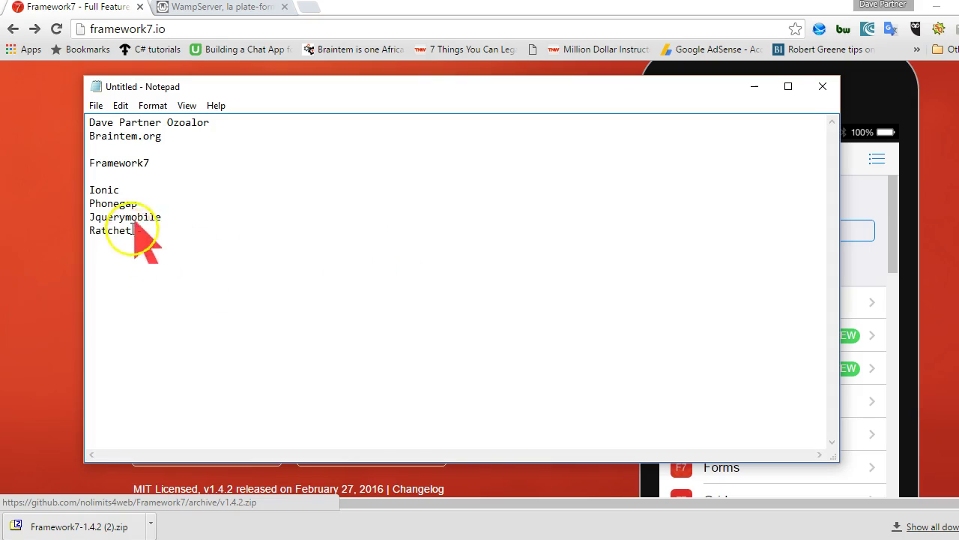
- Select the site name Braintem.org in the Notepad note
left_click_drag(161, 136, 89, 137)
key("ctrl+c")
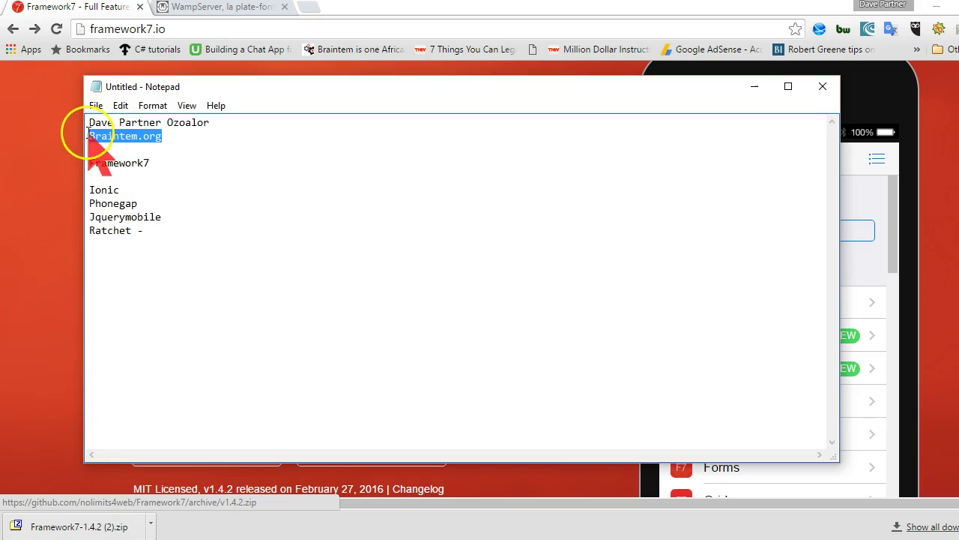
- Open braintem.org in a new browser tab from the copied address
left_click(15, 105)
left_click(322, 7)
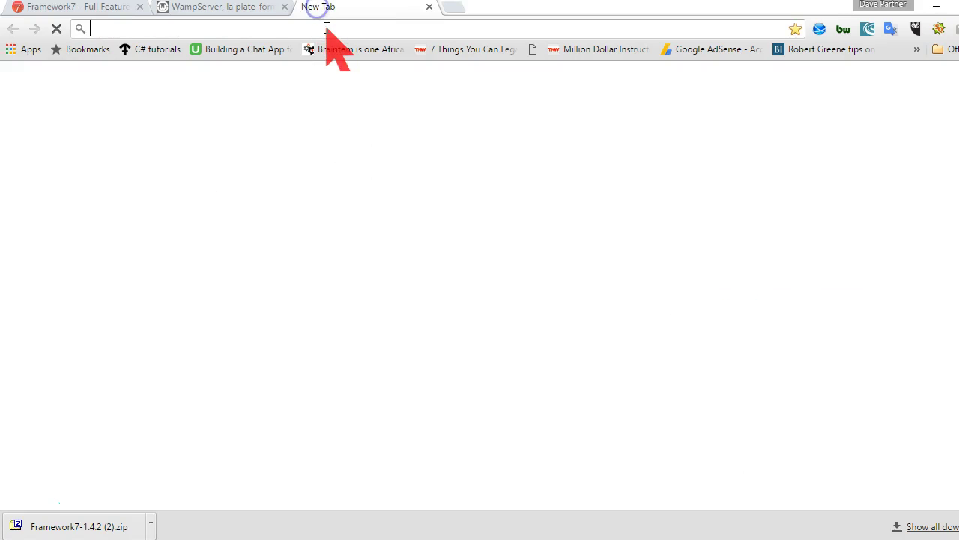
key("ctrl+v")
key("Return")
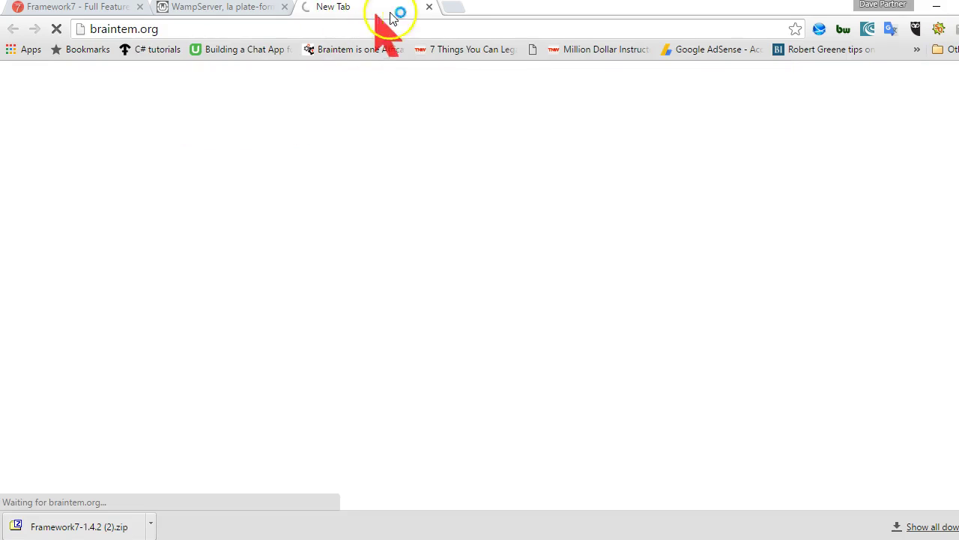
- Go to youtube.com and open the Braintem channel to browse its created playlists
left_click(454, 9)
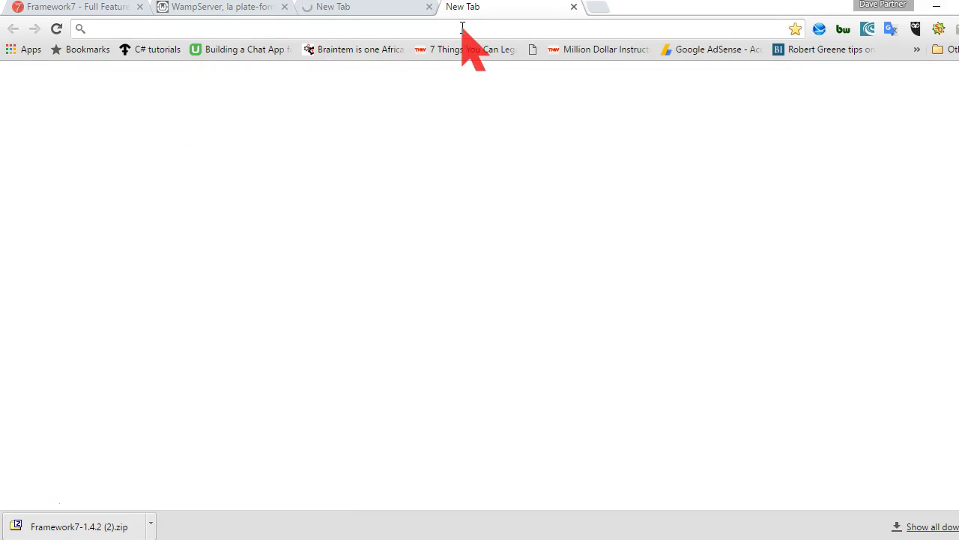
type("yo")
key("Return")
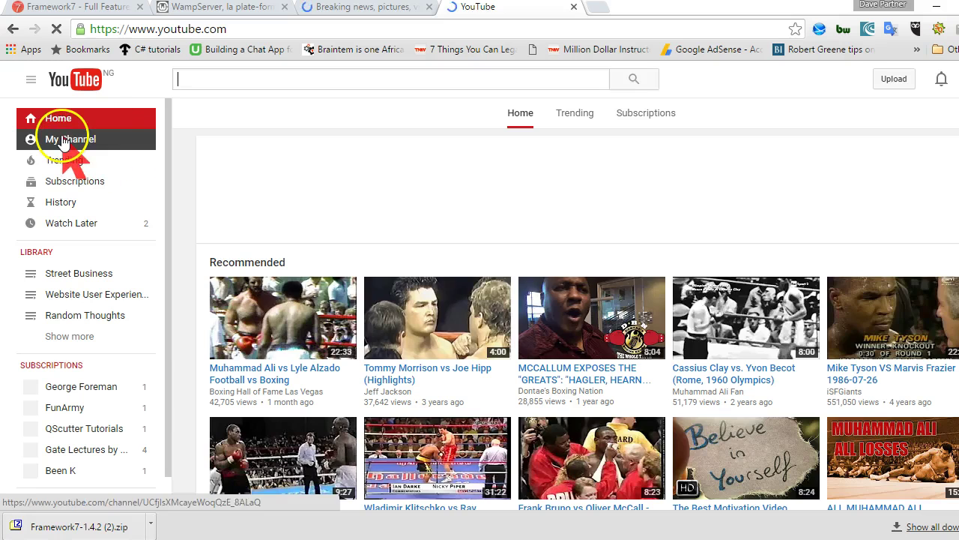
left_click(62, 140)
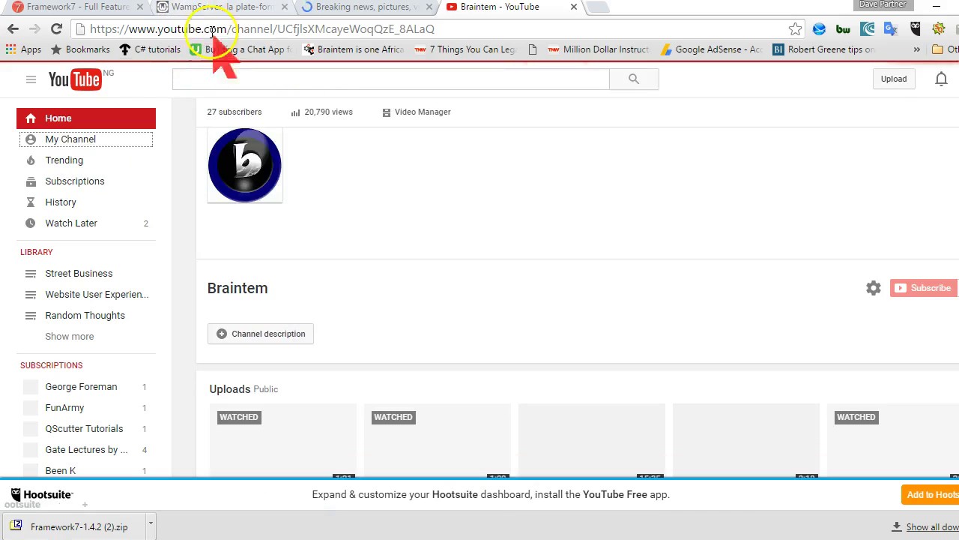
scroll(341, 352, "down", 5)
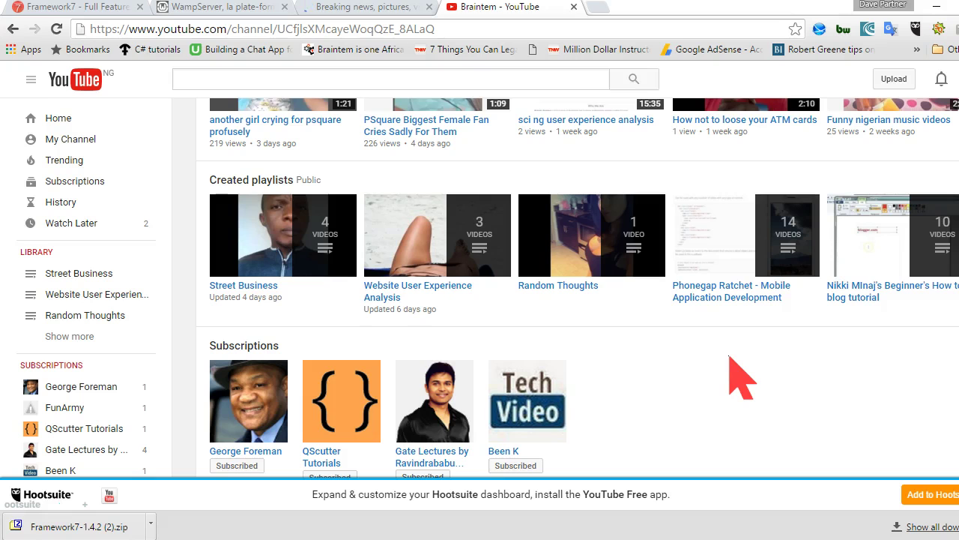
scroll(725, 360, "down", 1)
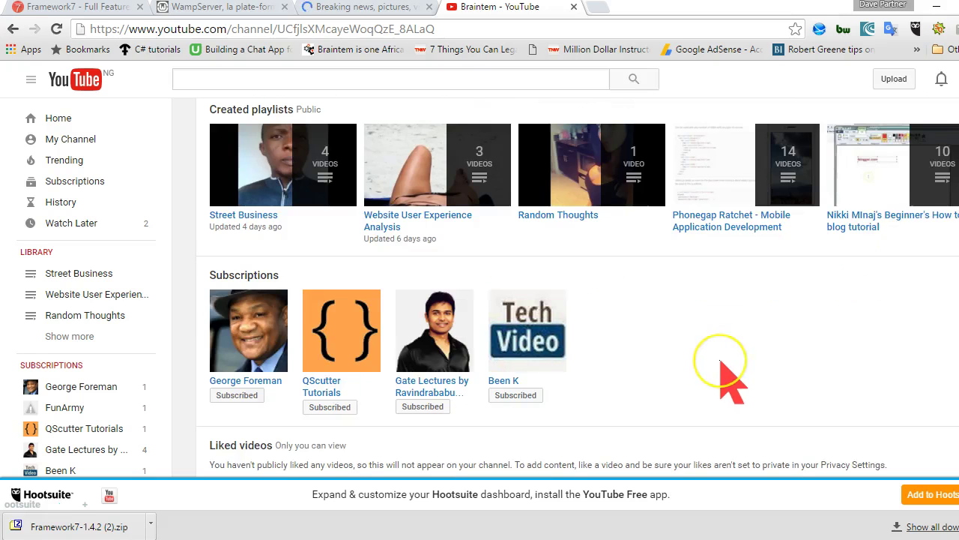
scroll(723, 367, "up", 2)
left_click(720, 378)
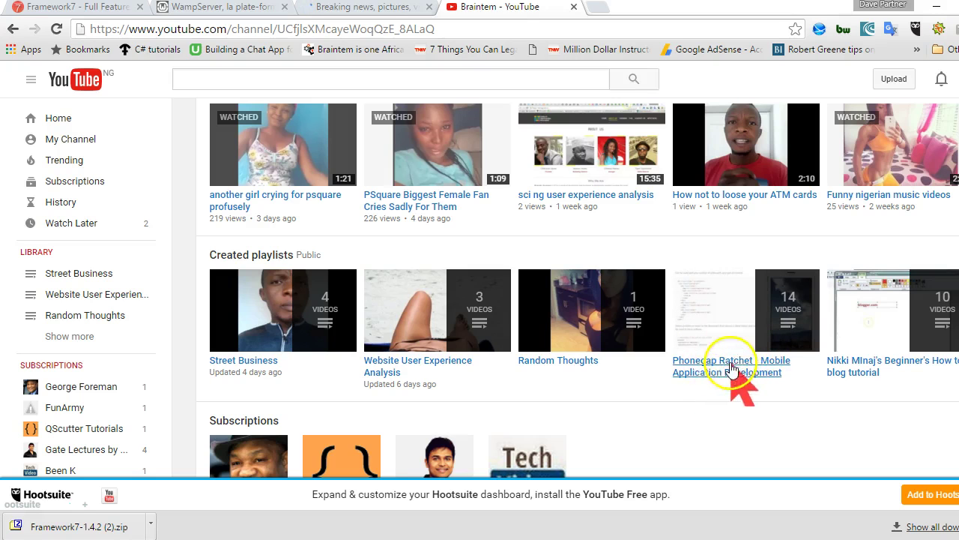
- Return to the framework7.io homepage, select its web address, and scroll through the page
left_click(89, 8)
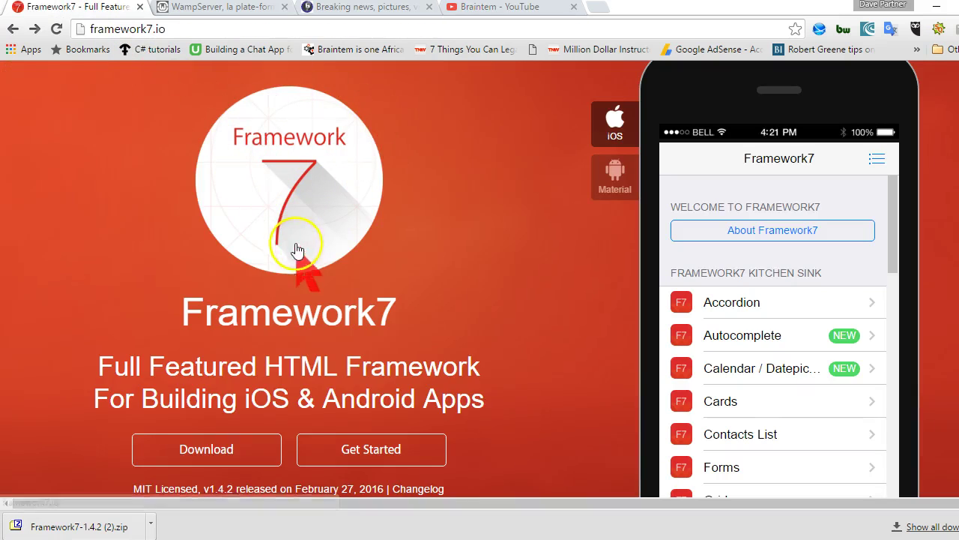
scroll(442, 256, "down", 2)
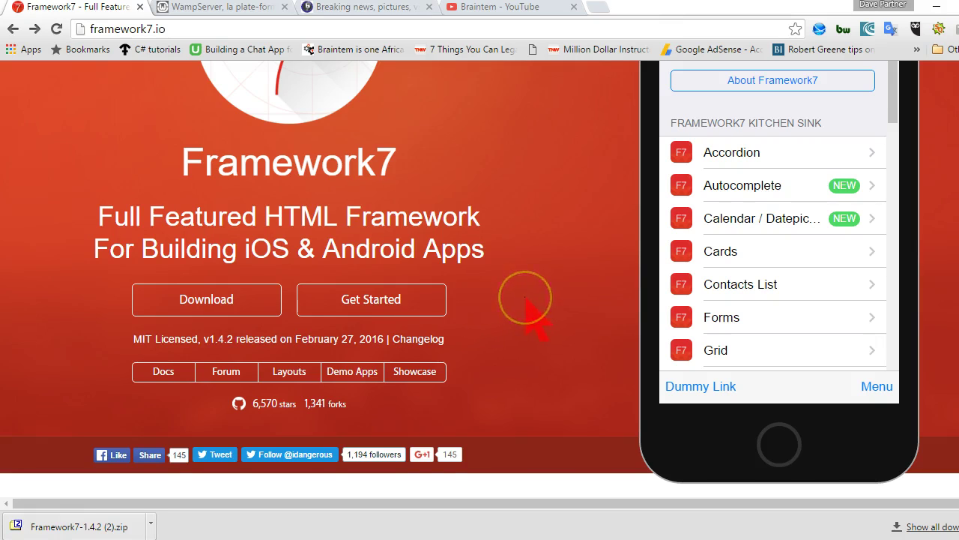
scroll(525, 299, "up", 1)
scroll(529, 314, "up", 1)
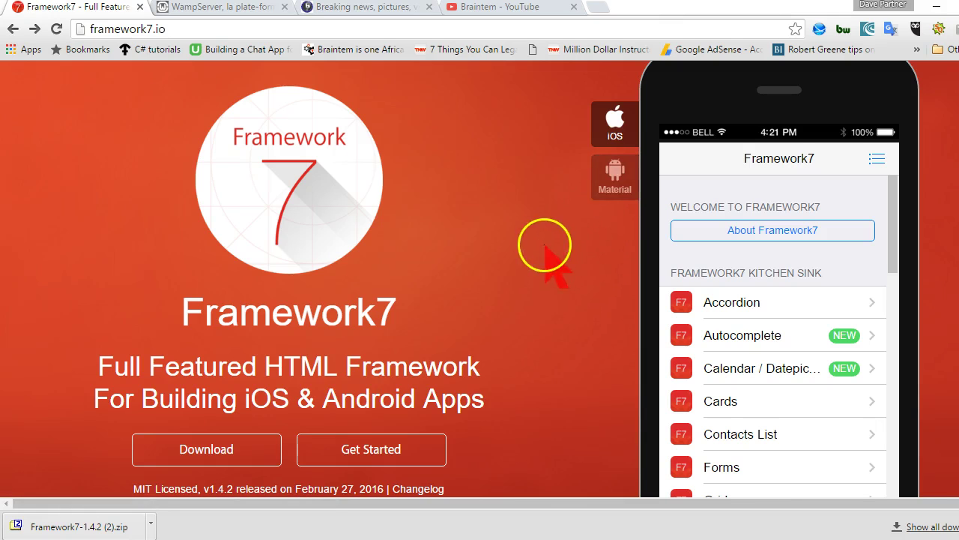
scroll(466, 251, "down", 1)
scroll(466, 250, "up", 1)
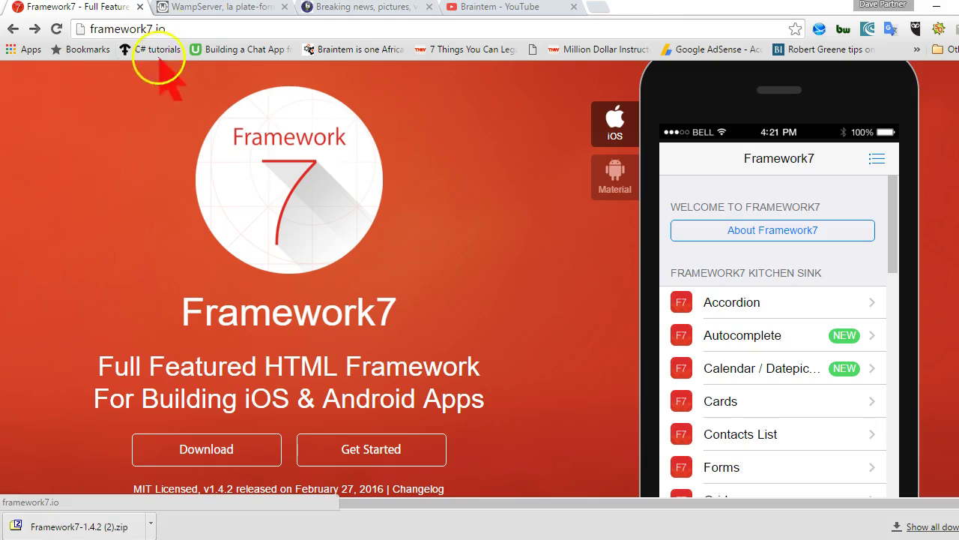
left_click(123, 28)
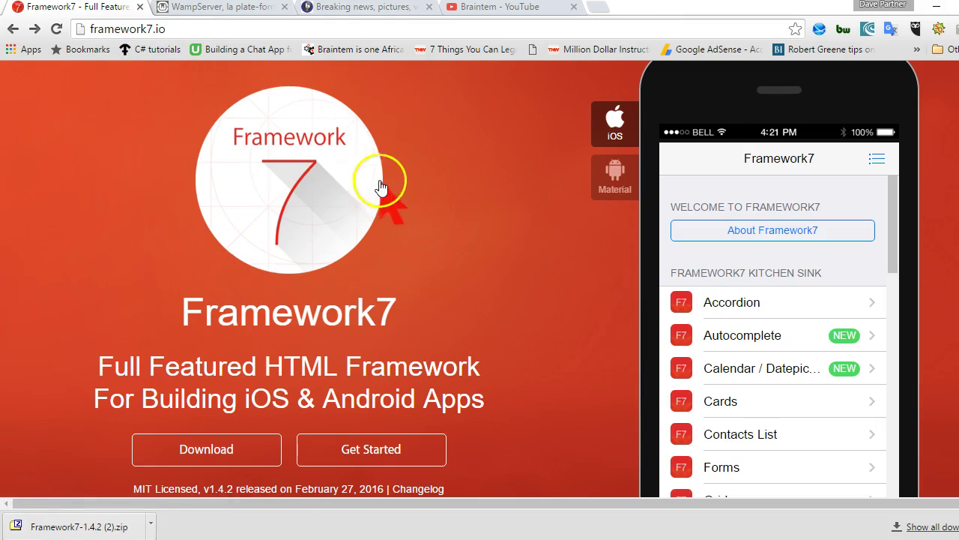
scroll(373, 184, "down", 2)
scroll(514, 275, "down", 10)
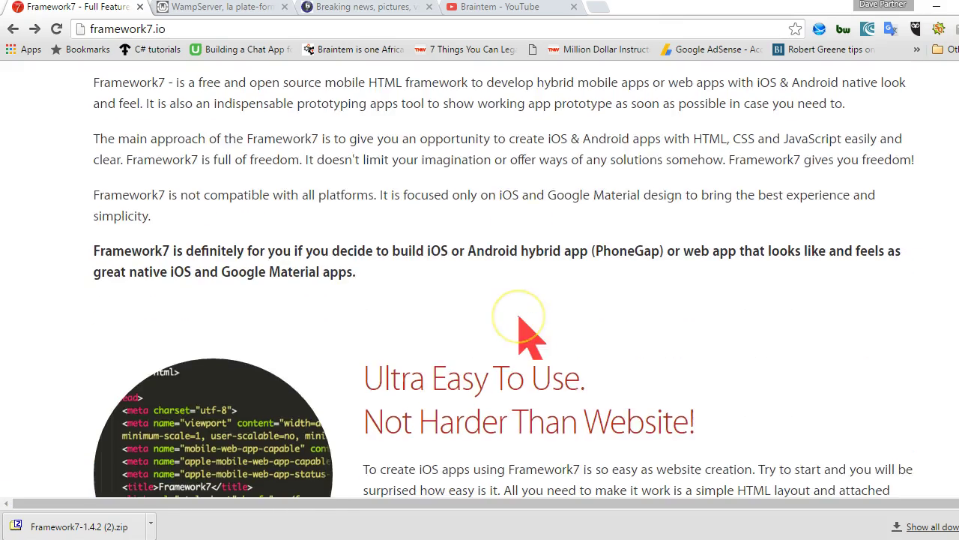
scroll(520, 315, "up", 12)
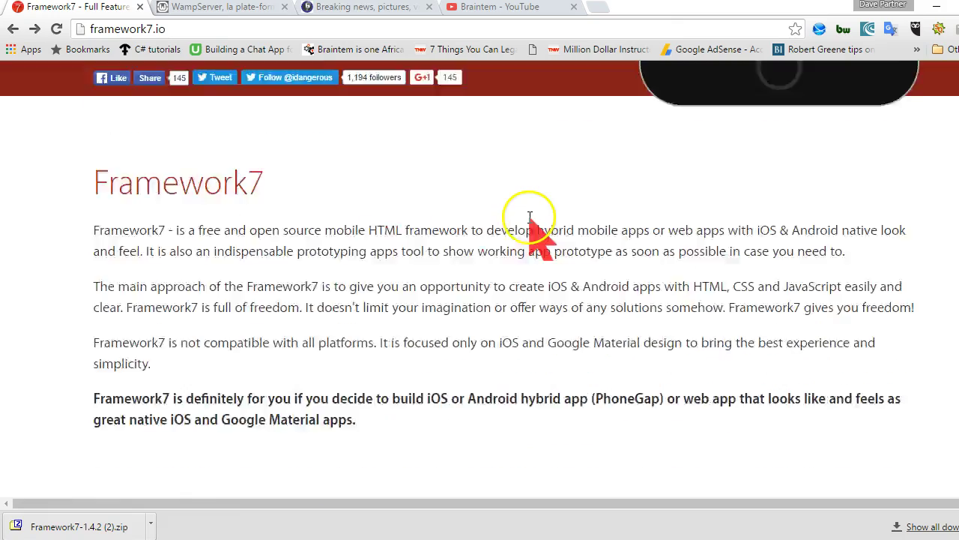
scroll(316, 206, "down", 5)
scroll(258, 268, "up", 1)
scroll(224, 178, "down", 1)
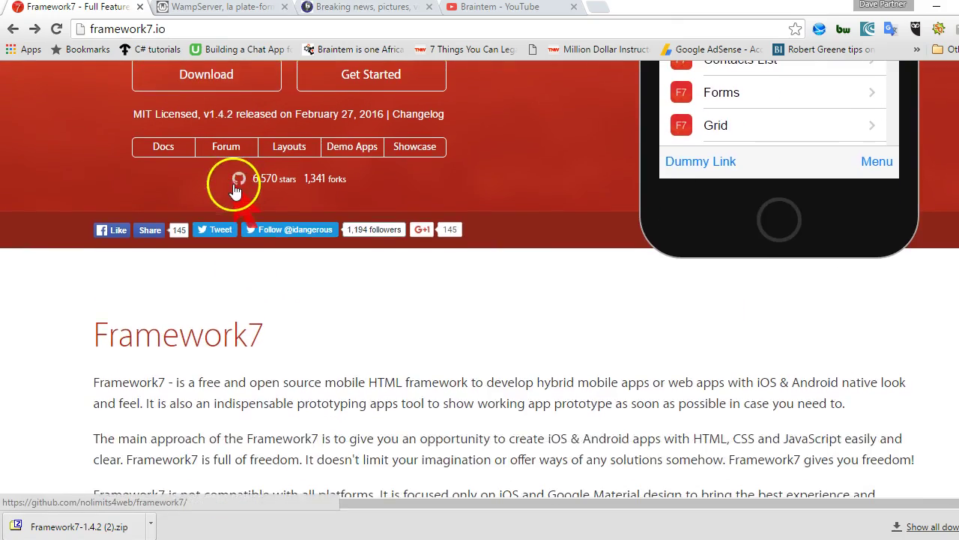
scroll(240, 175, "up", 2)
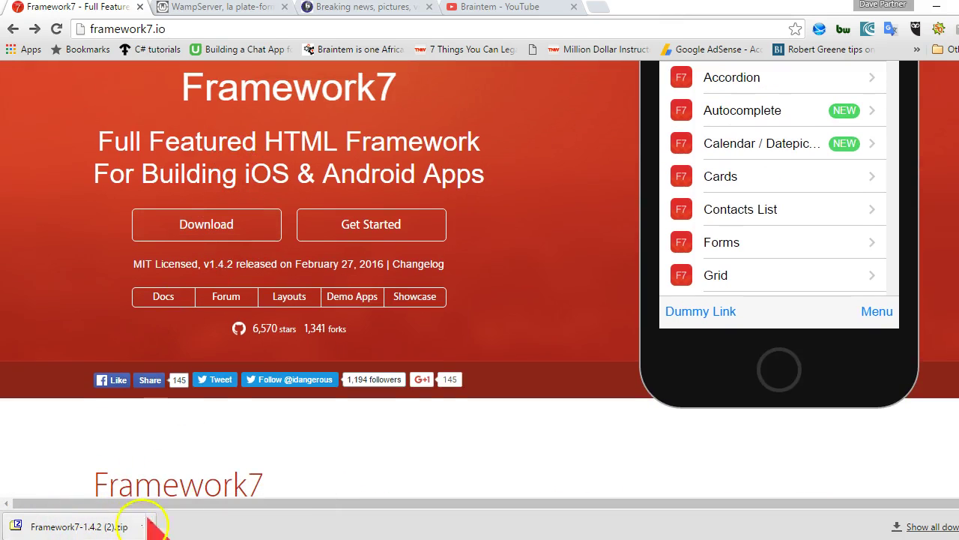
- Open the Framework7 Get Started guide in a new background tab
right_click(363, 228)
left_click(379, 225)
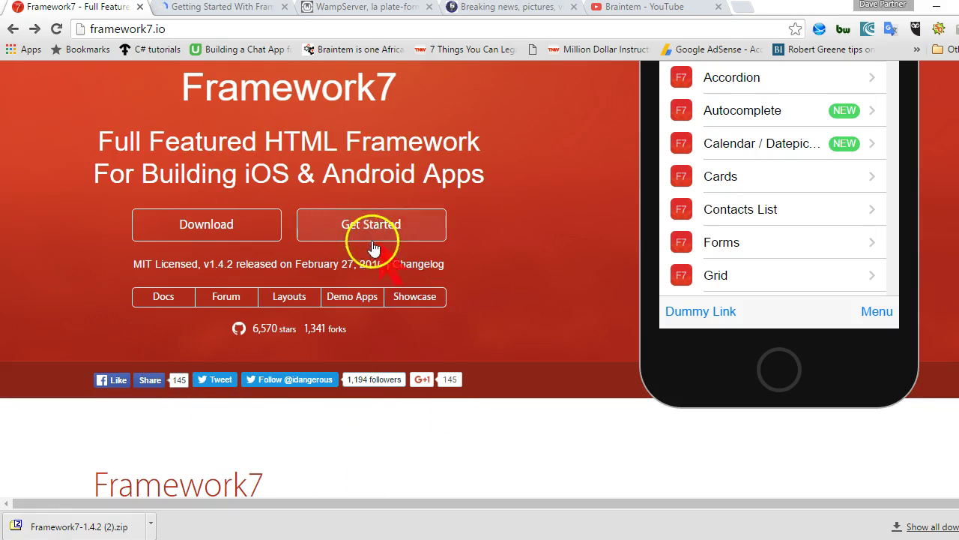
scroll(426, 188, "down", 1)
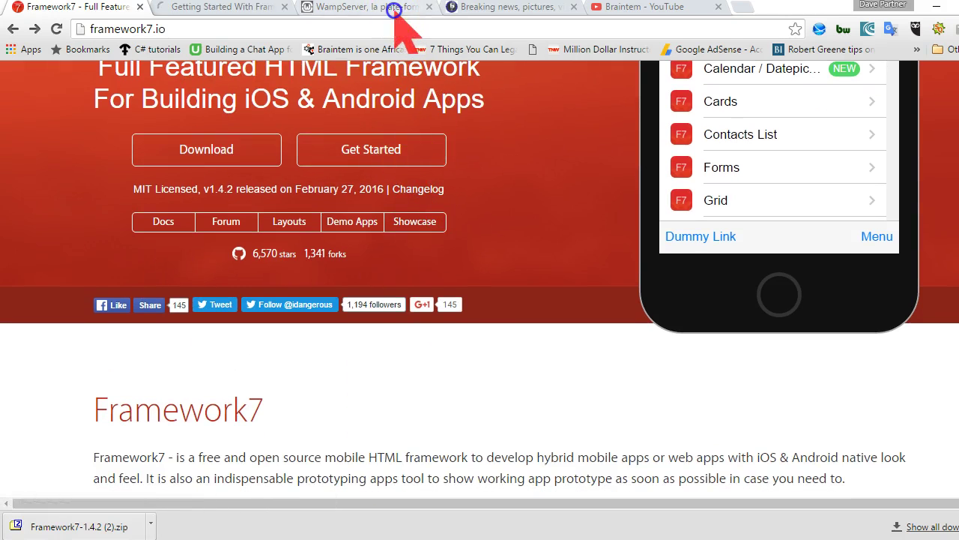
- View the English WampServer site's Downloads section listing the 32- and 64-bit packages
left_click(379, 9)
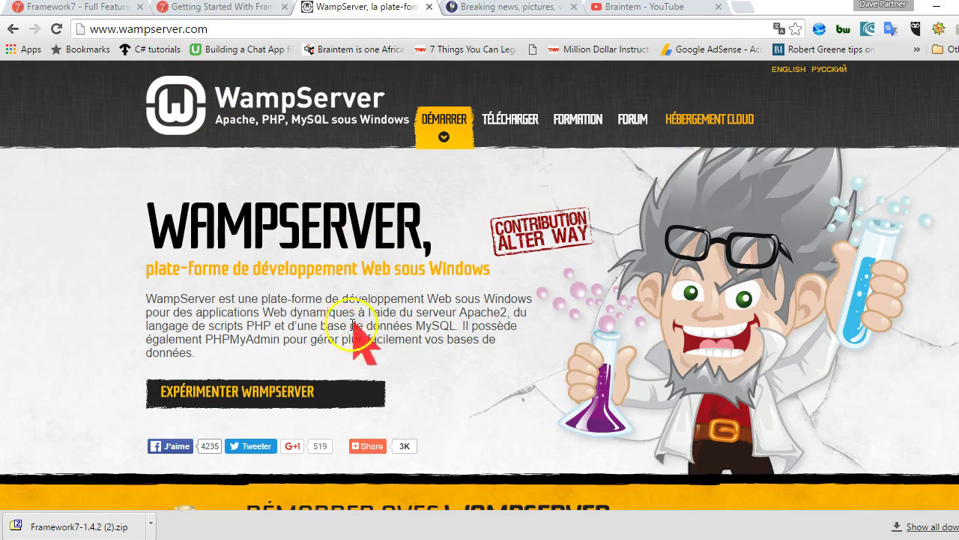
left_click(789, 69)
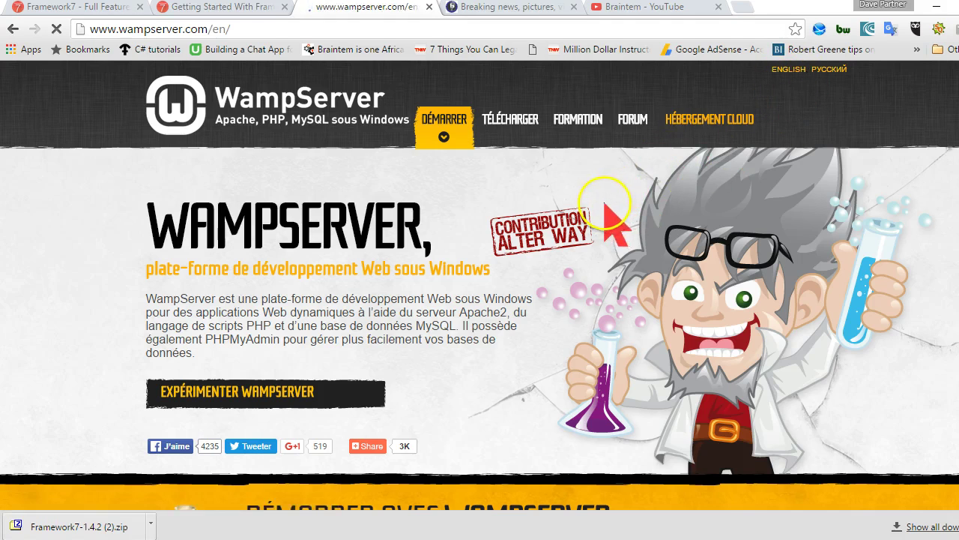
scroll(440, 274, "down", 2)
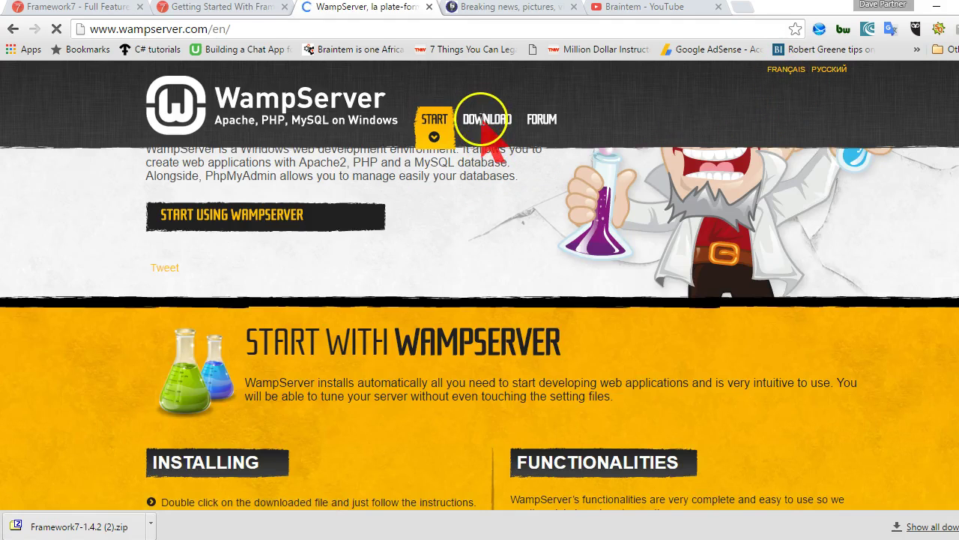
scroll(480, 203, "down", 8)
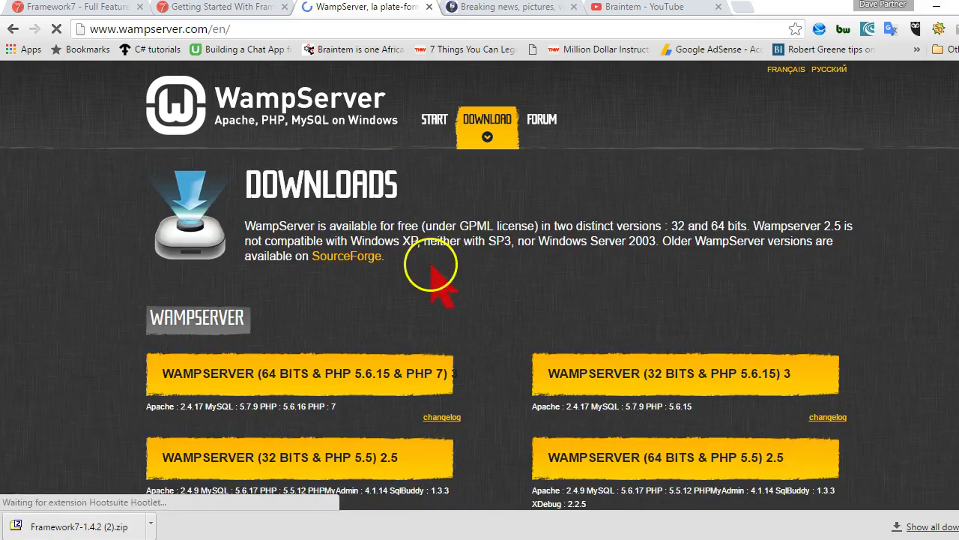
scroll(292, 302, "down", 3)
scroll(268, 233, "up", 3)
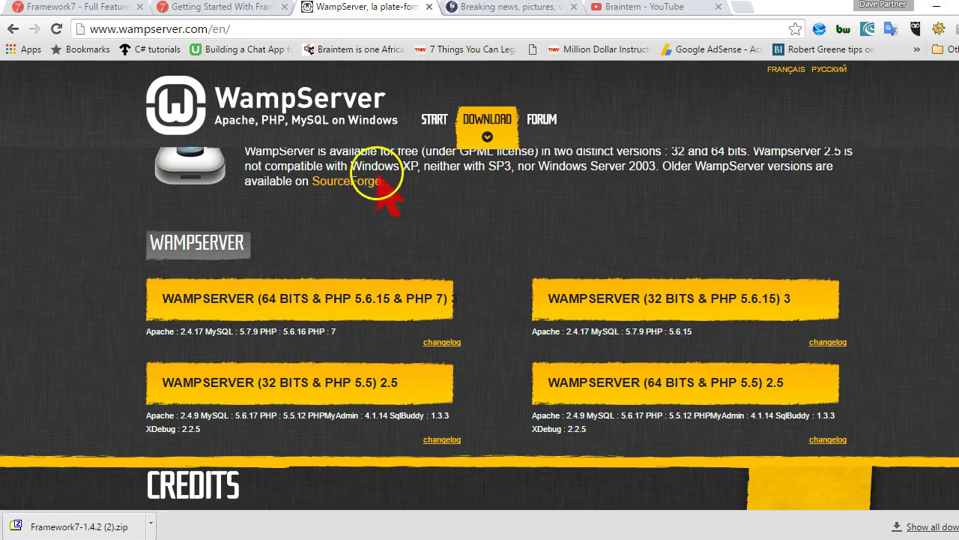
left_click(255, 9)
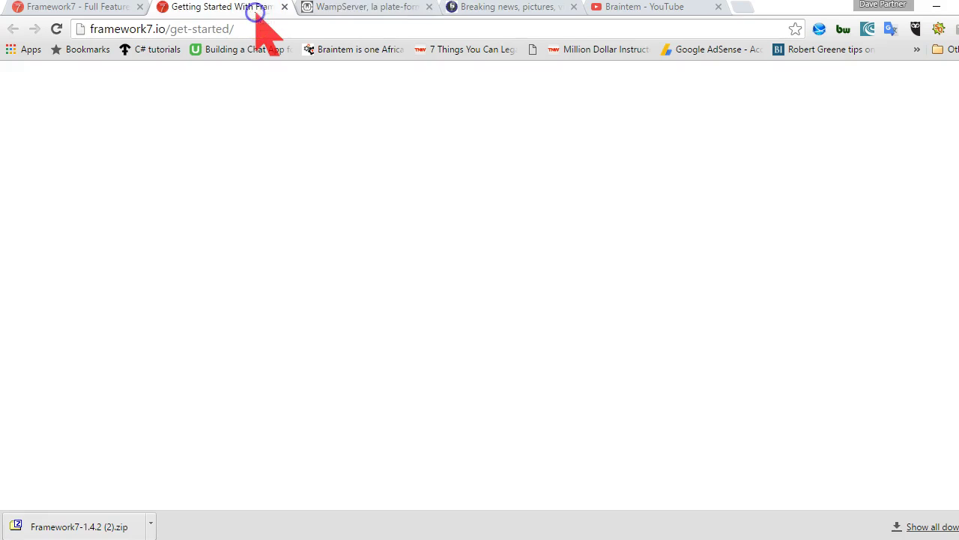
left_click(355, 9)
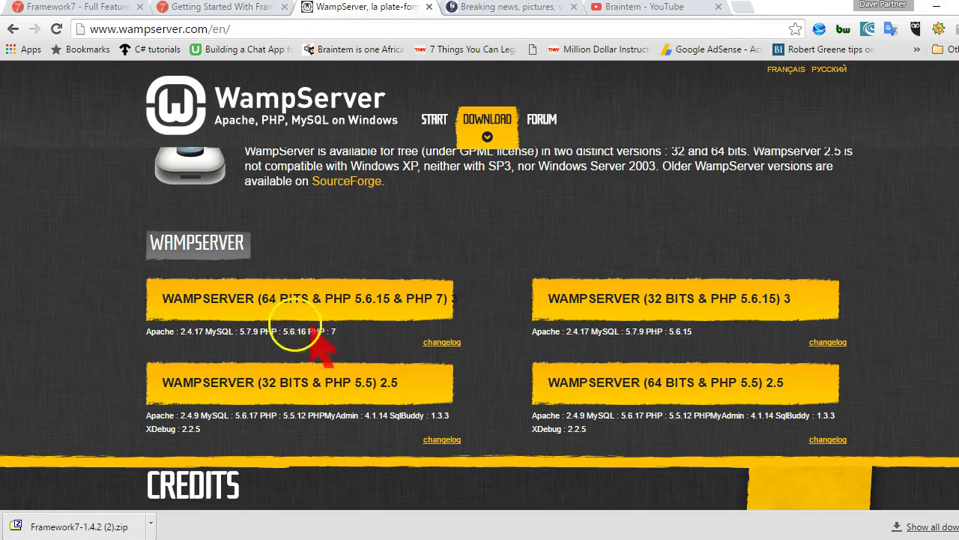
- Scroll through the framework7.io features and back up to the v1.4.2 phone demo hero
left_click(124, 9)
scroll(290, 235, "down", 5)
scroll(309, 241, "down", 10)
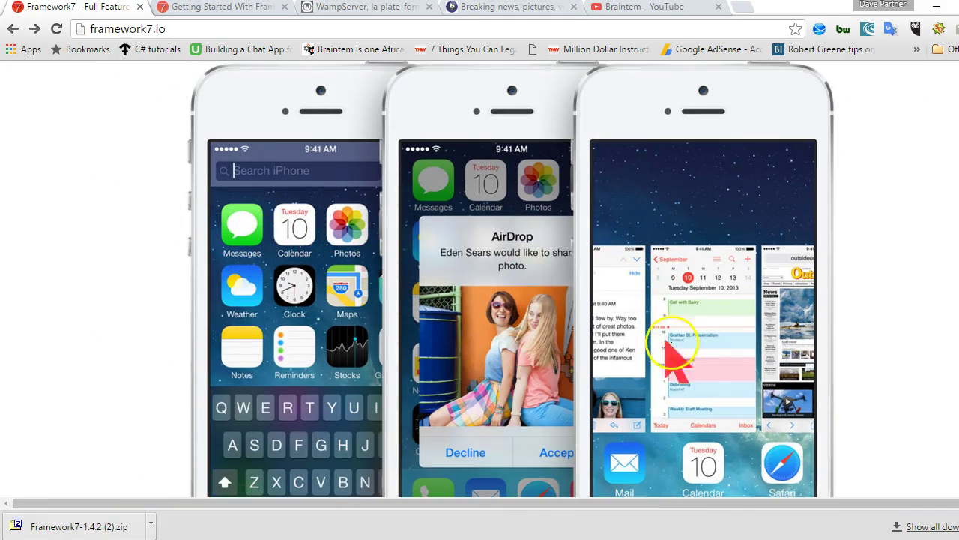
scroll(720, 367, "down", 1)
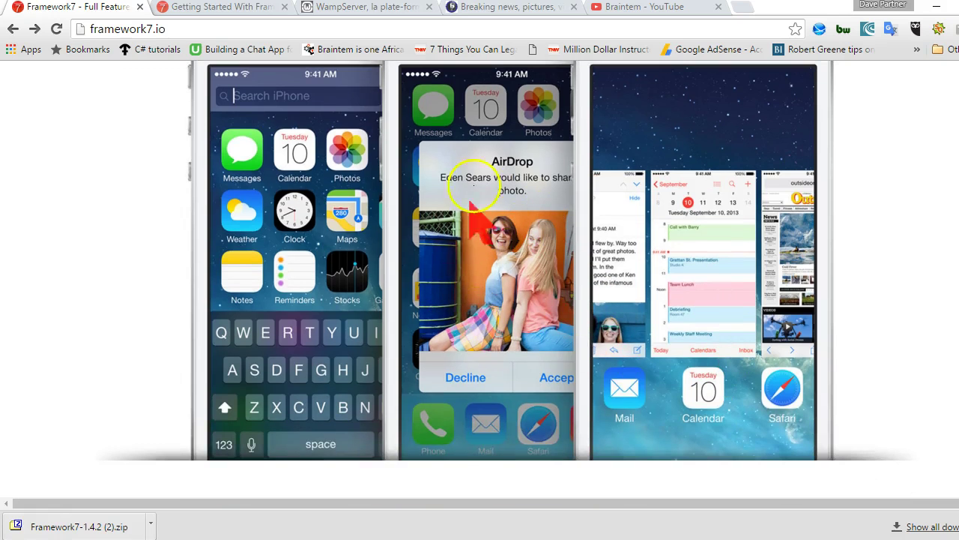
scroll(724, 276, "down", 6)
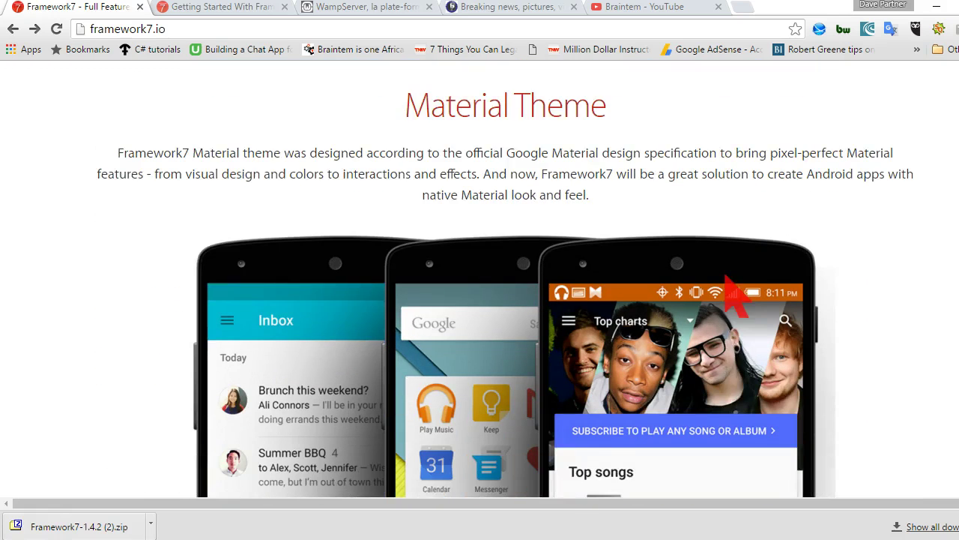
scroll(735, 294, "down", 3)
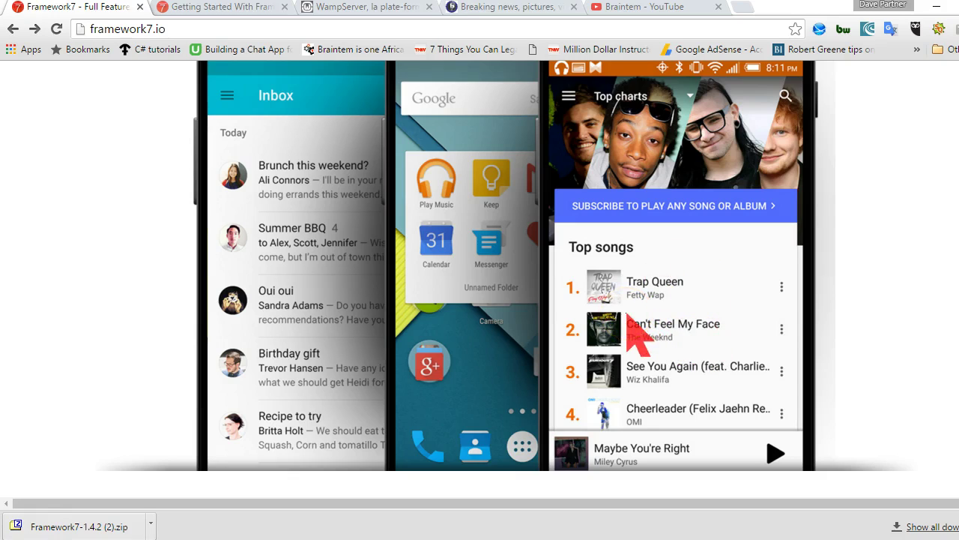
scroll(464, 330, "down", 4)
scroll(461, 330, "down", 6)
scroll(457, 330, "up", 2)
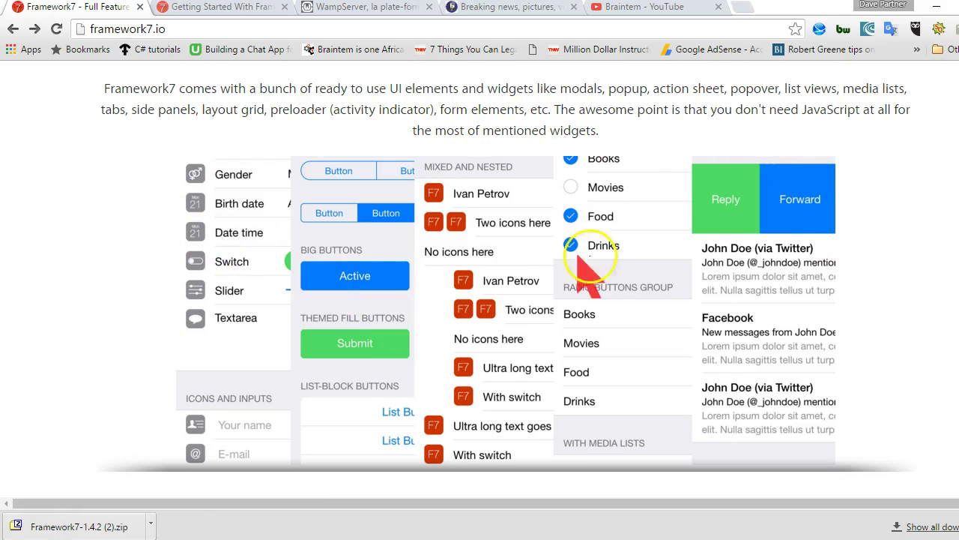
scroll(449, 282, "down", 10)
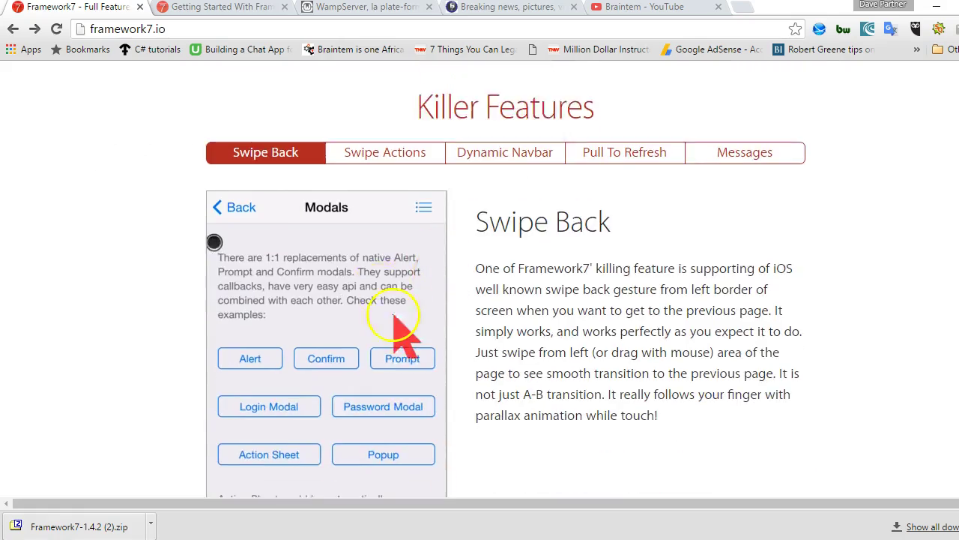
scroll(592, 269, "up", 15)
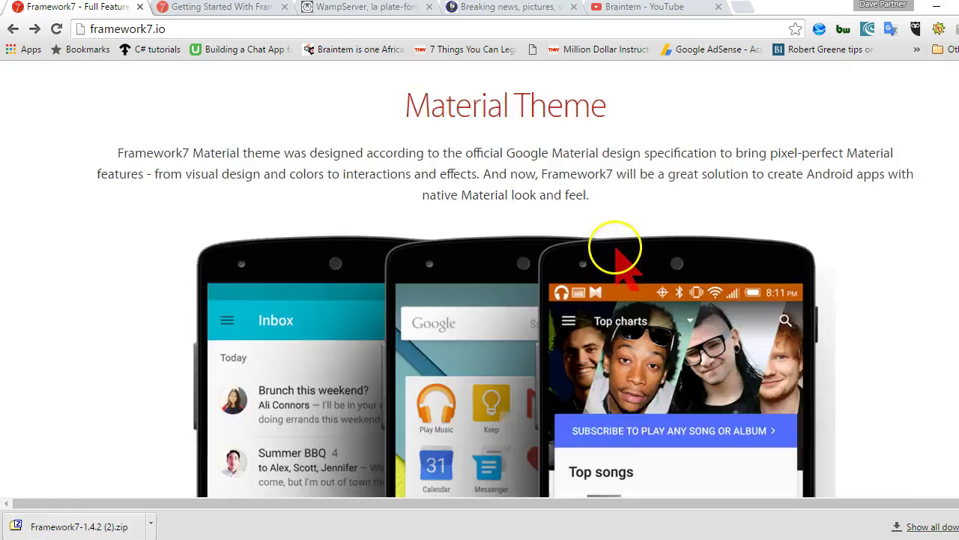
scroll(617, 255, "up", 10)
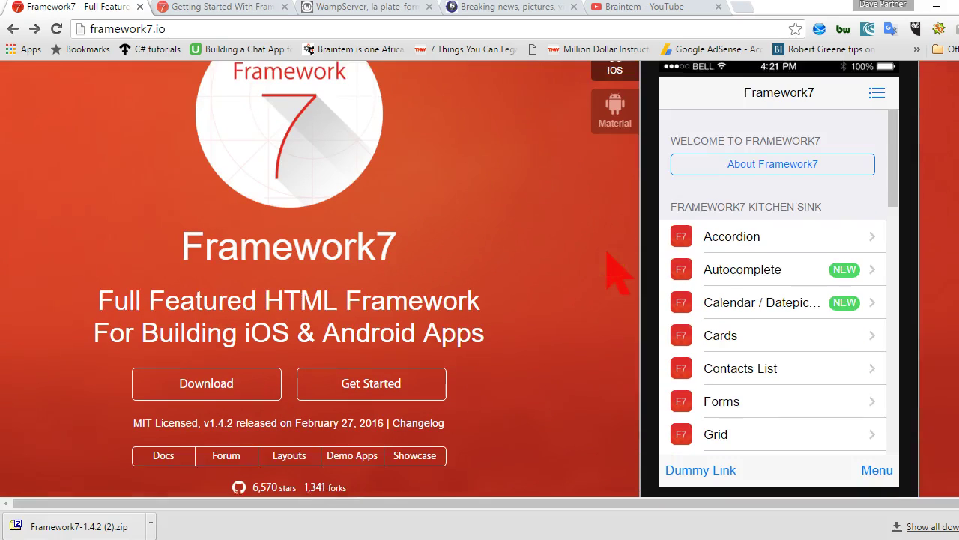
- In the Accordion demo, expand Lorem Ipsum, Nested List and Integer semper, then go back
left_click(765, 227)
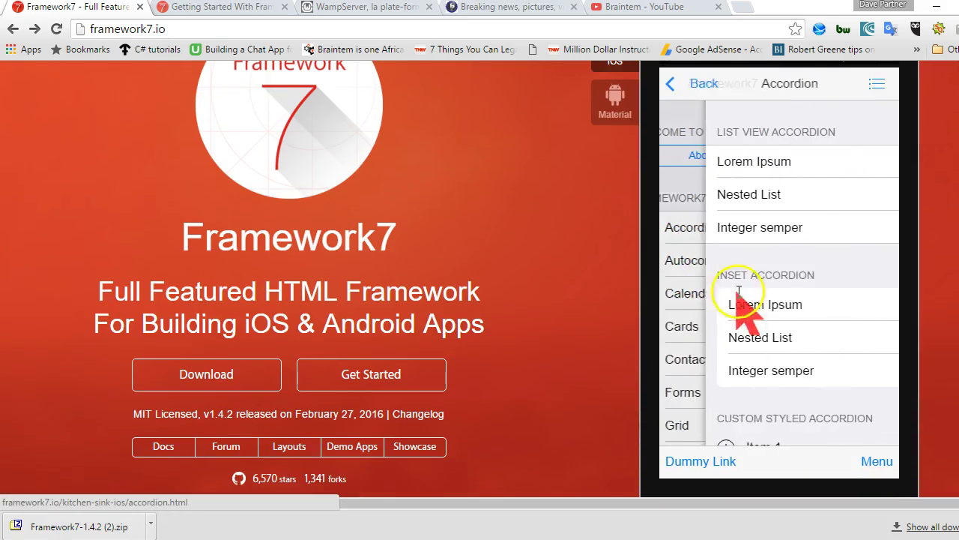
left_click(738, 171)
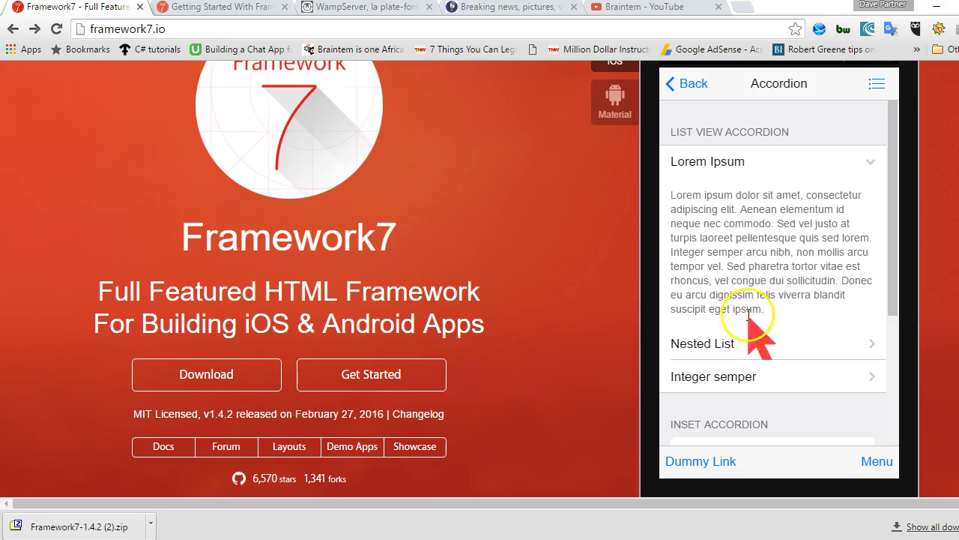
left_click(745, 338)
scroll(753, 360, "down", 4)
left_click(750, 258)
scroll(719, 334, "down", 3)
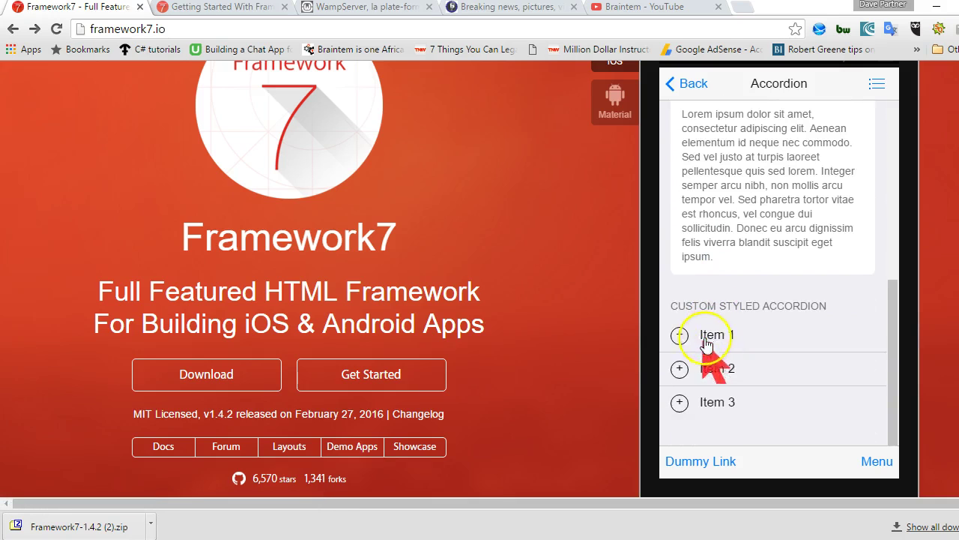
scroll(733, 371, "up", 6)
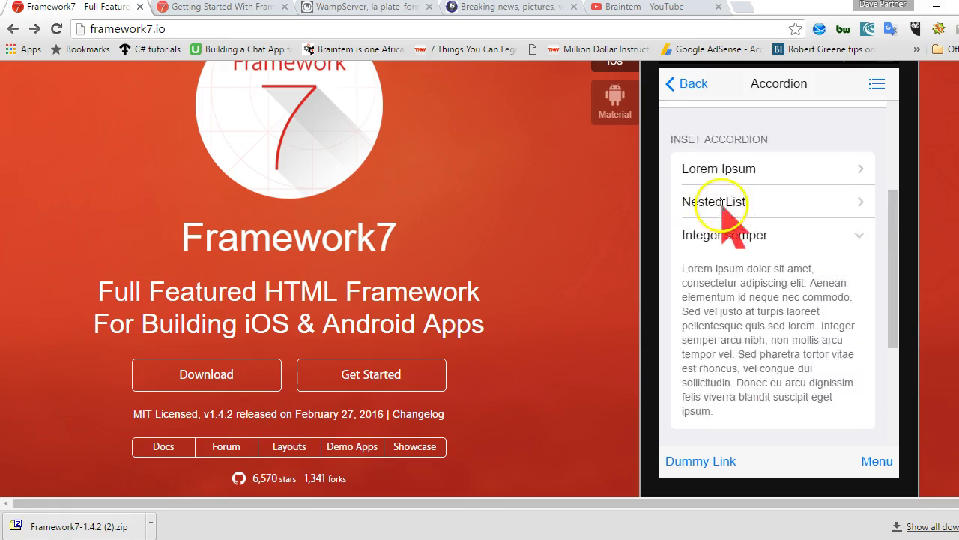
left_click(694, 84)
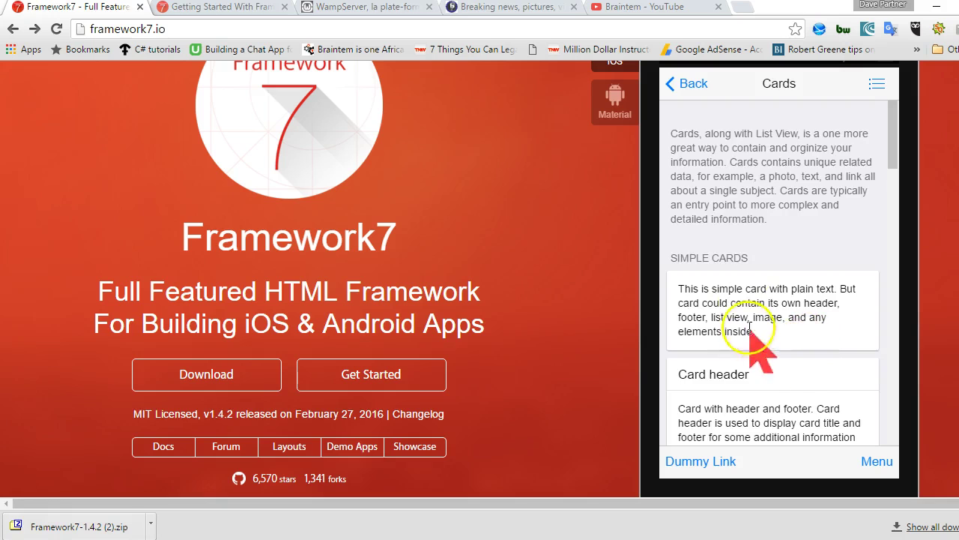
- Browse the Cards demo, then return to the kitchen-sink home list
scroll(749, 341, "down", 1)
scroll(748, 300, "down", 5)
scroll(745, 307, "up", 4)
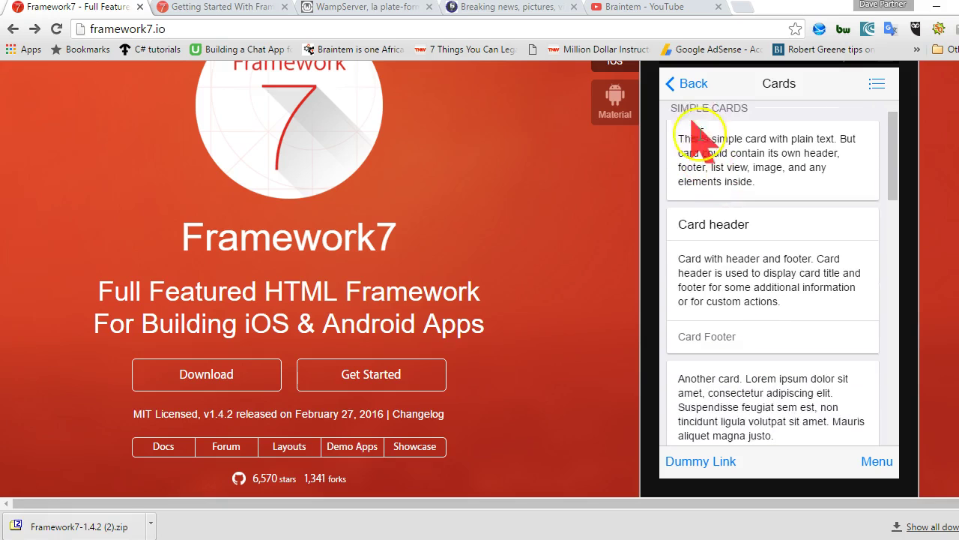
left_click(682, 86)
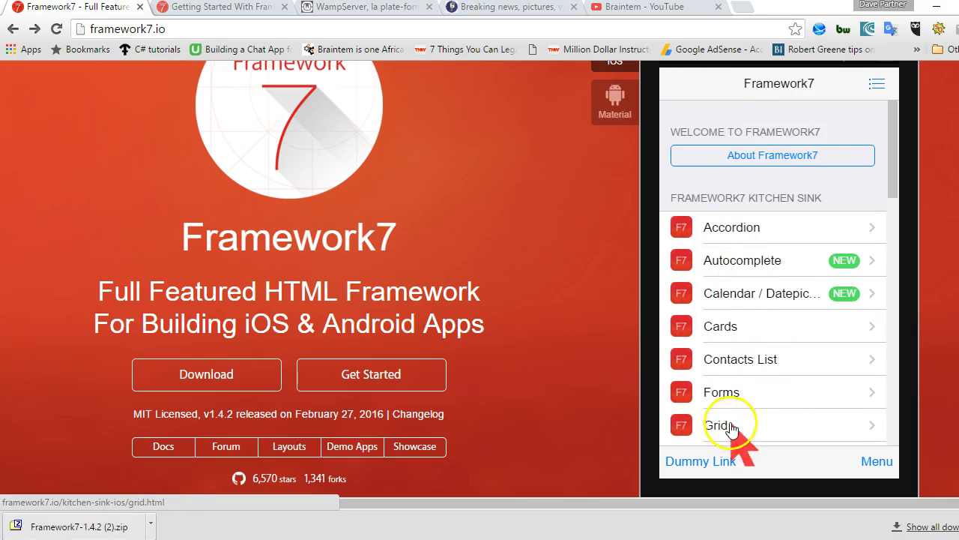
scroll(749, 405, "down", 2)
scroll(760, 300, "down", 4)
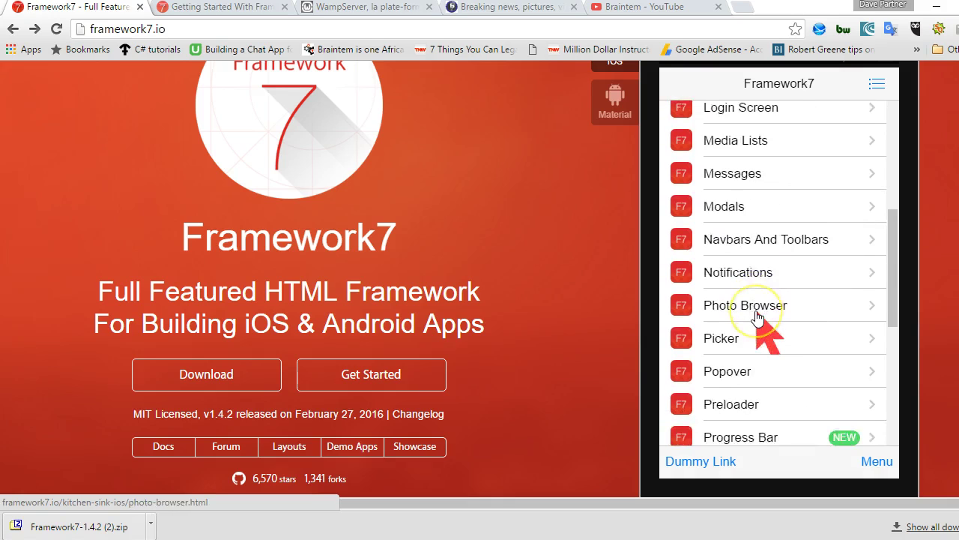
scroll(759, 318, "down", 6)
scroll(762, 234, "up", 1)
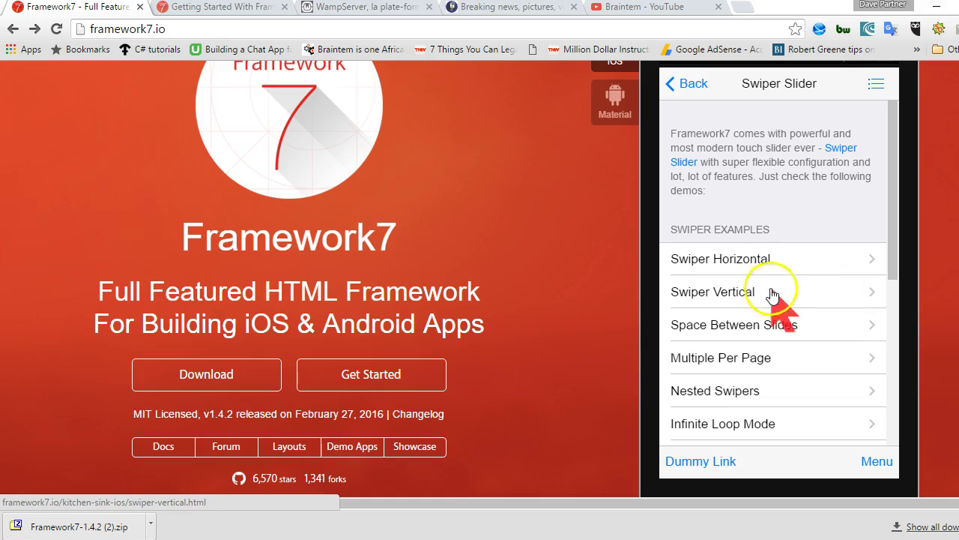
- Swipe through the Swiper Horizontal slides, then open the Contacts List demo
left_click(824, 266)
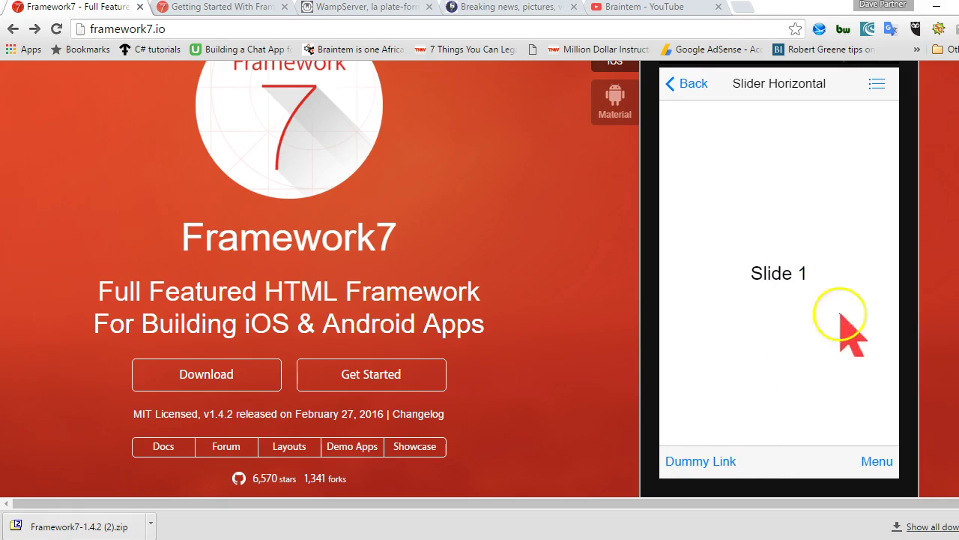
left_click_drag(766, 322, 698, 307)
left_click_drag(809, 325, 668, 353)
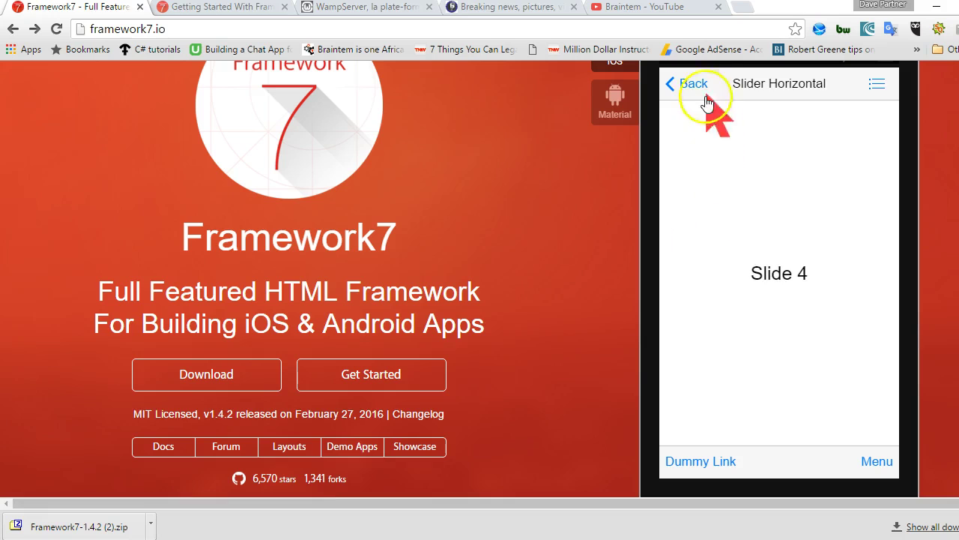
left_click(680, 87)
left_click(681, 87)
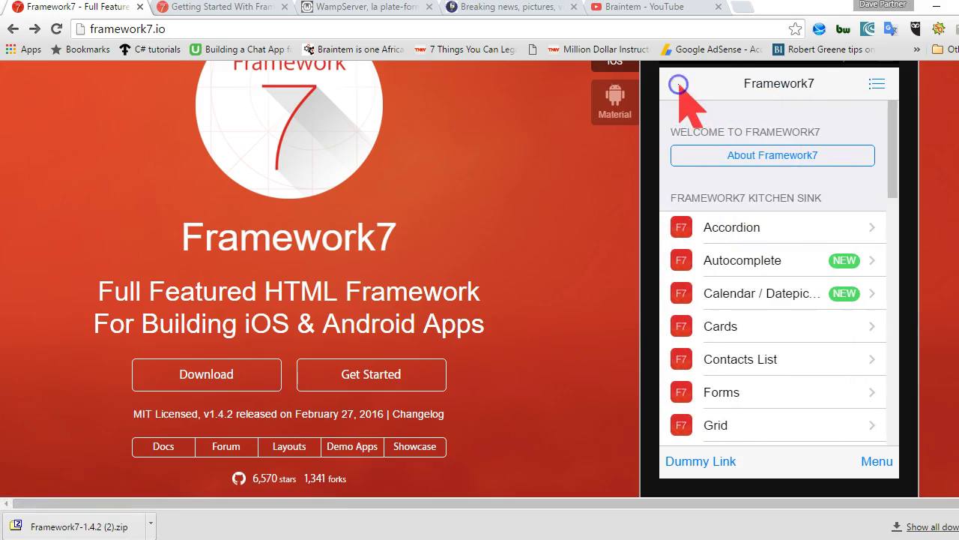
left_click(727, 361)
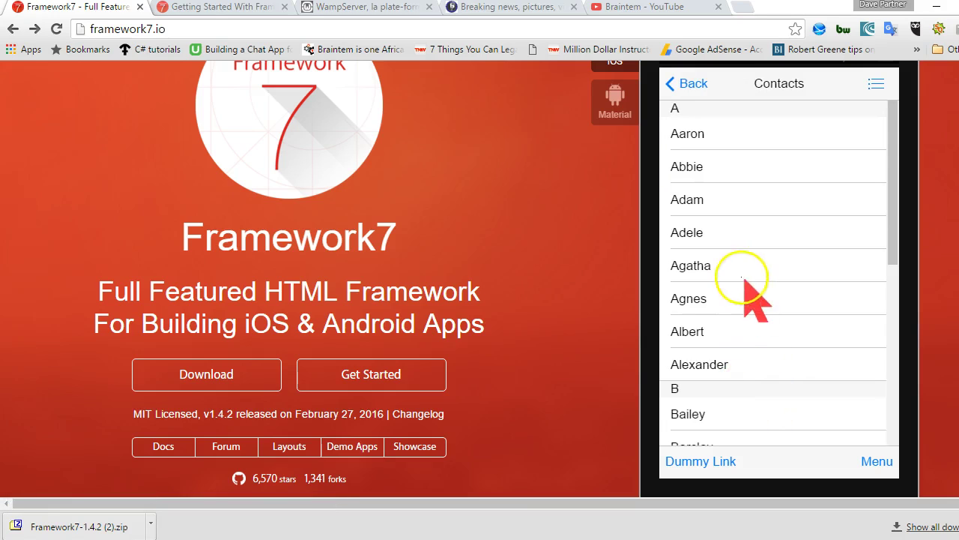
left_click_drag(728, 184, 716, 283)
- Switch from the phone demo to the WampServer download tab and open Windows search
left_click(719, 309)
scroll(563, 247, "down", 7)
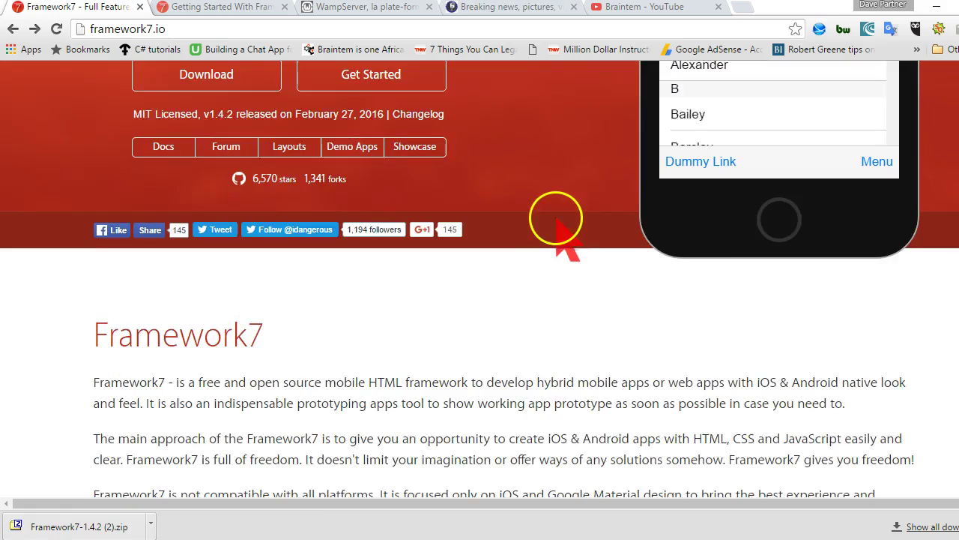
scroll(494, 201, "up", 3)
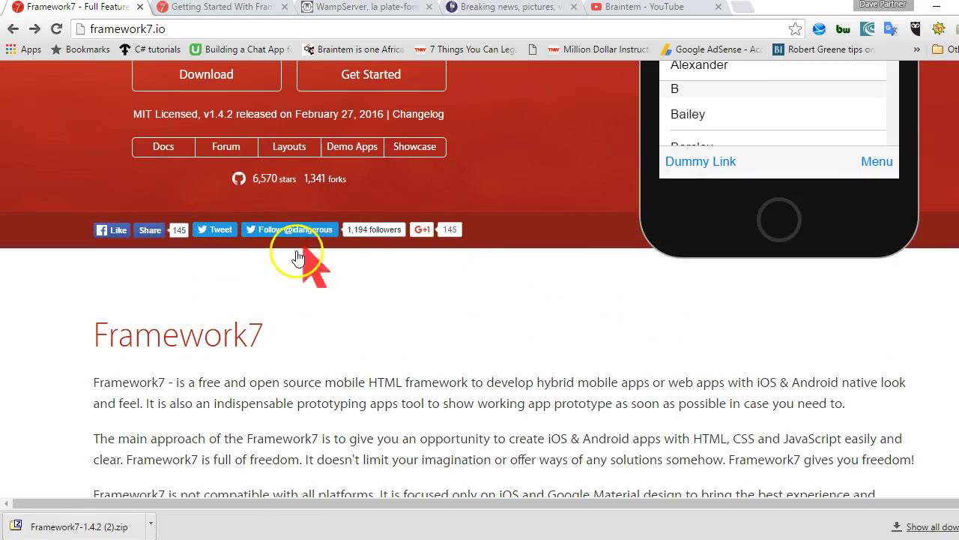
left_click(150, 523)
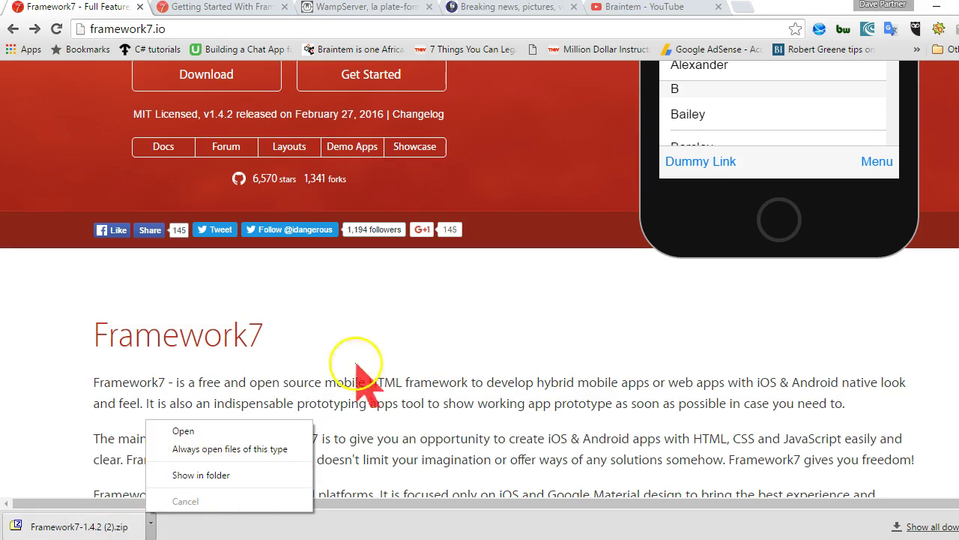
left_click(360, 339)
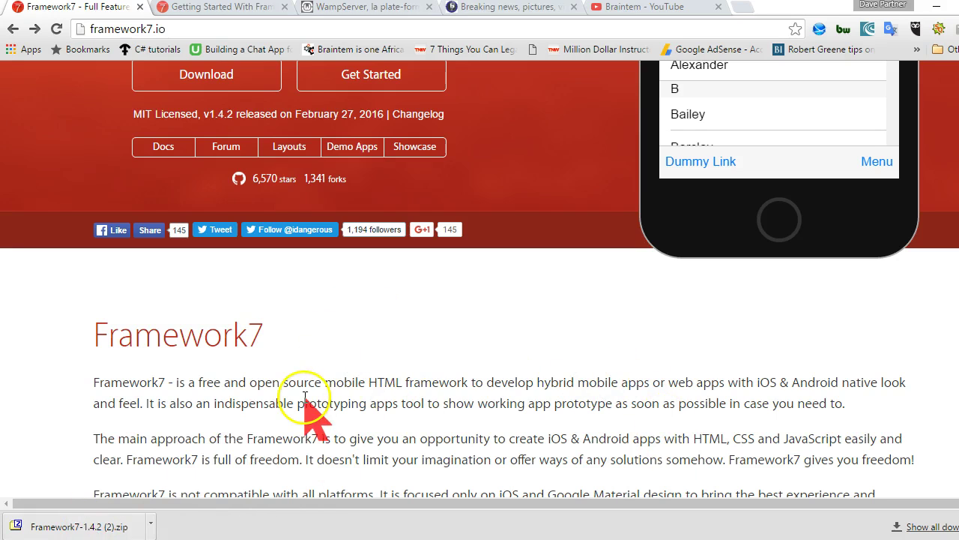
left_click(350, 9)
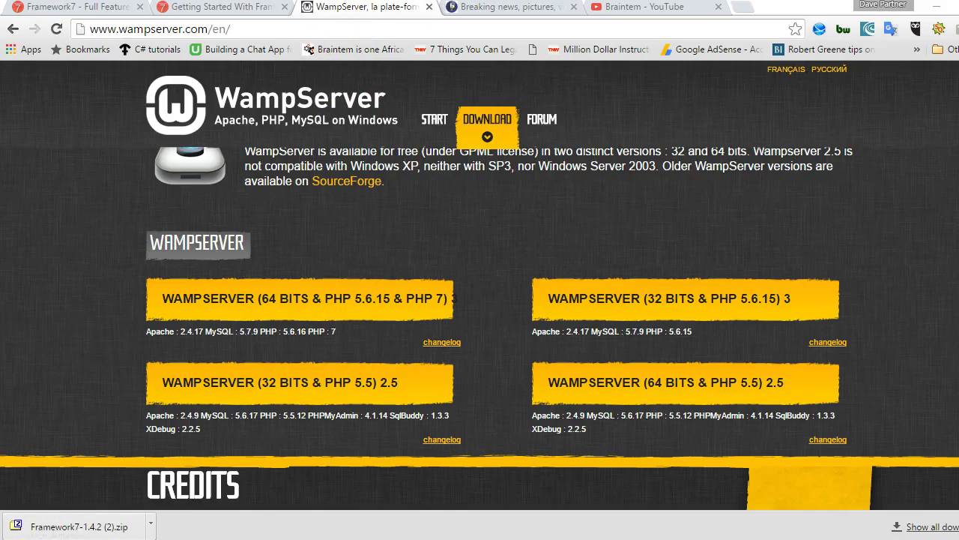
key("super+s")
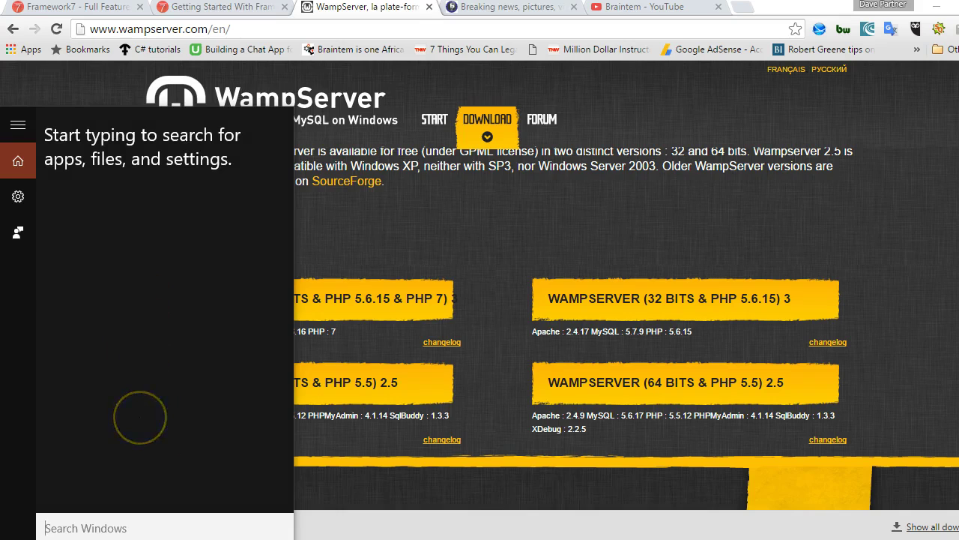
- Launch Wampserver64 by searching 'wamps', then open its tray quick-admin menu
type("wamps")
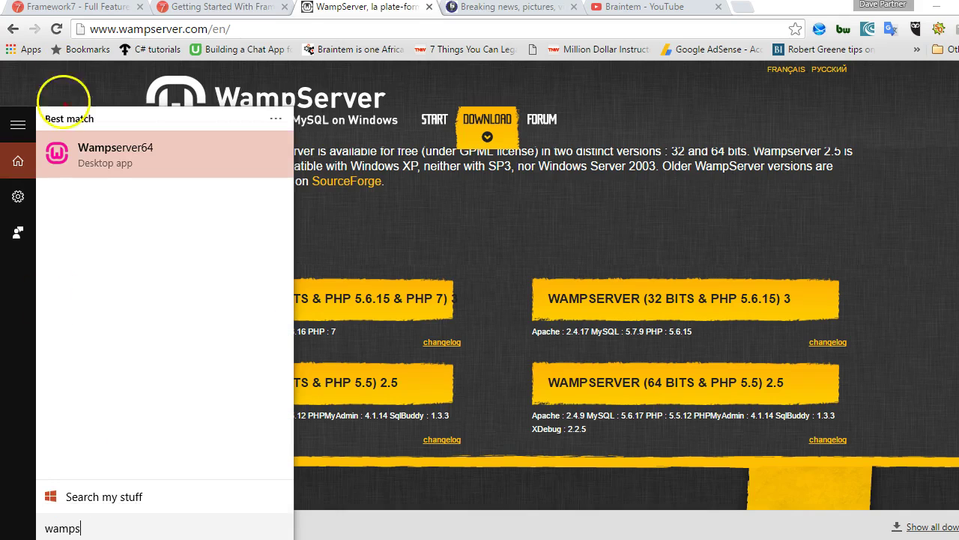
left_click(113, 150)
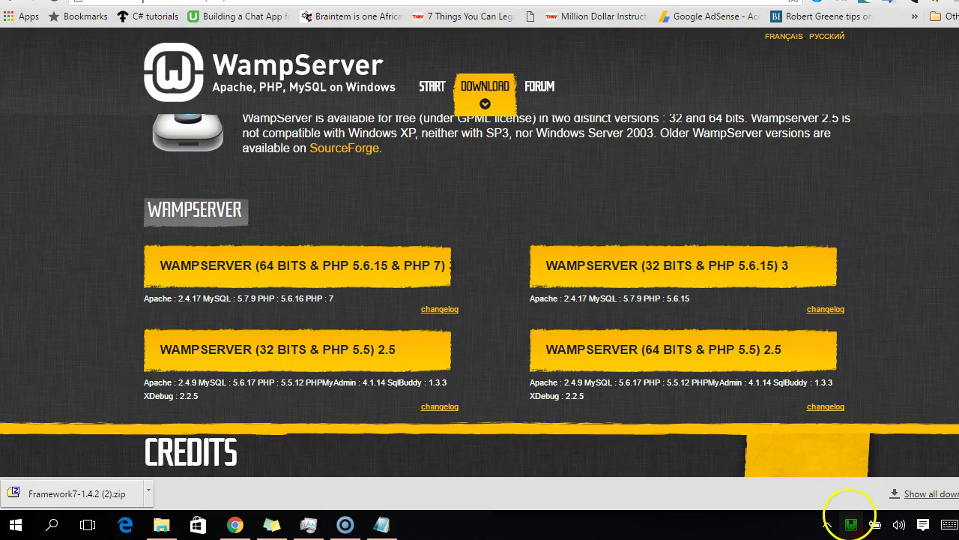
left_click(851, 525)
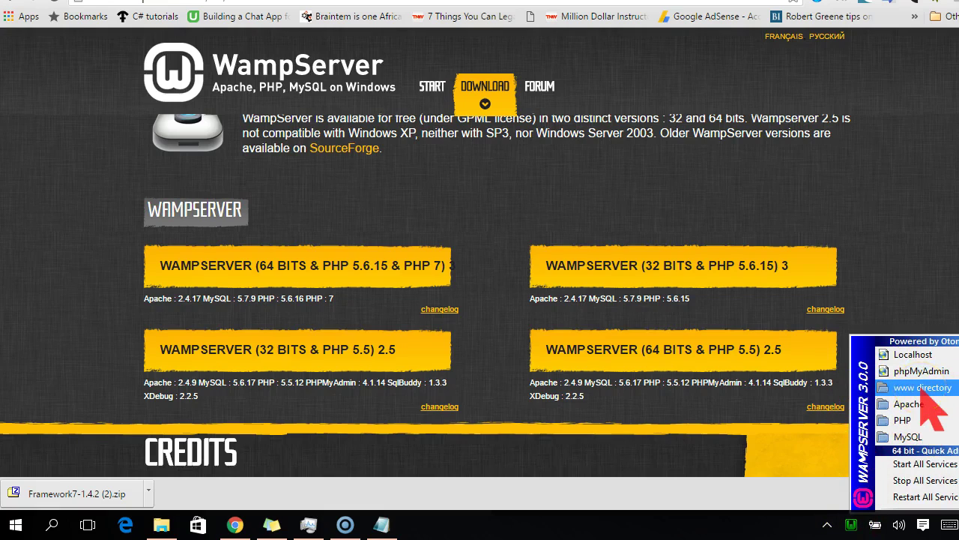
- Open C:\wamp\www from the WampServer menu and move the Explorer window up-left
left_click(869, 523)
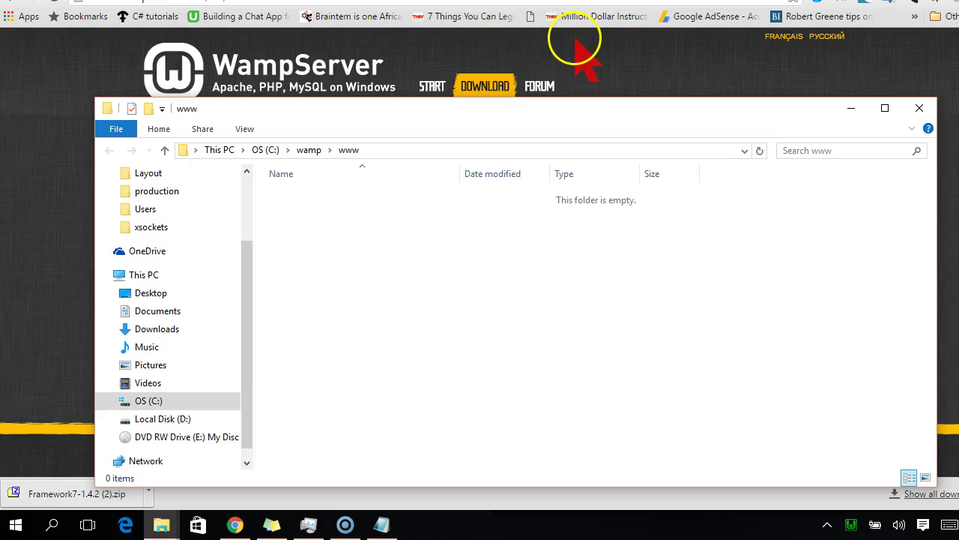
left_click_drag(578, 102, 565, 48)
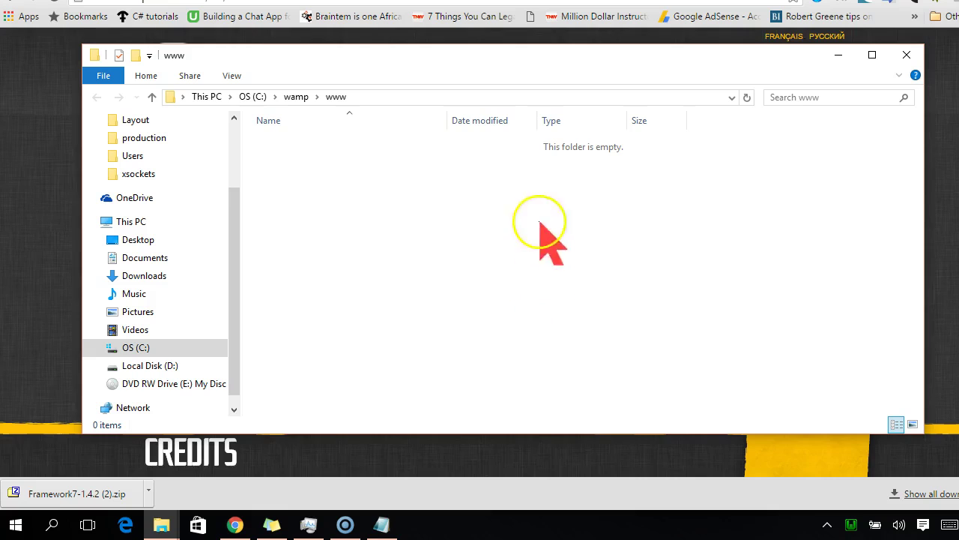
right_click(851, 525)
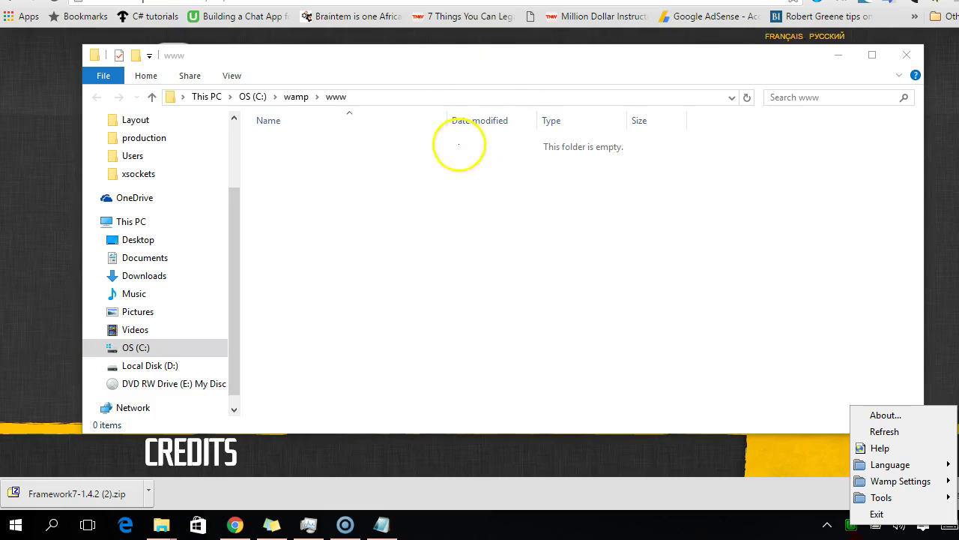
left_click(450, 173)
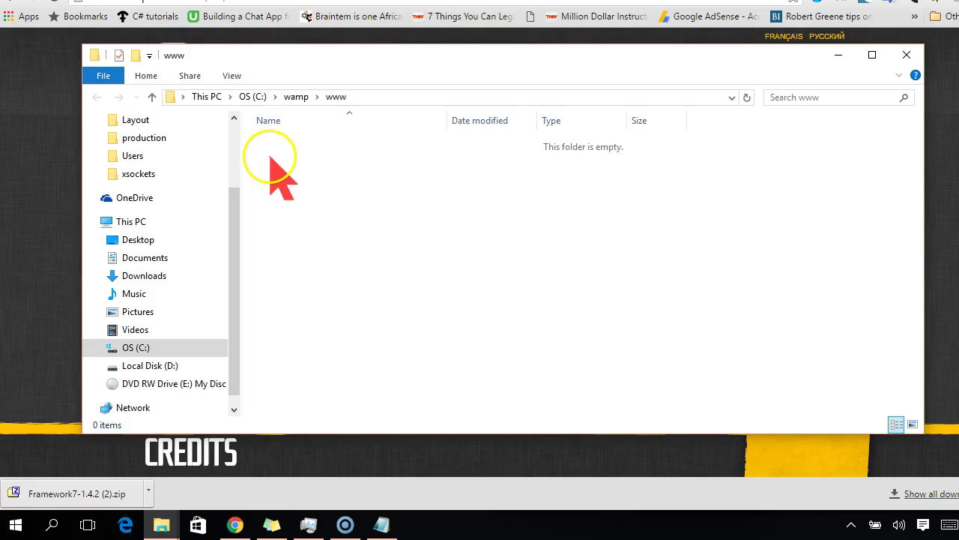
right_click(314, 182)
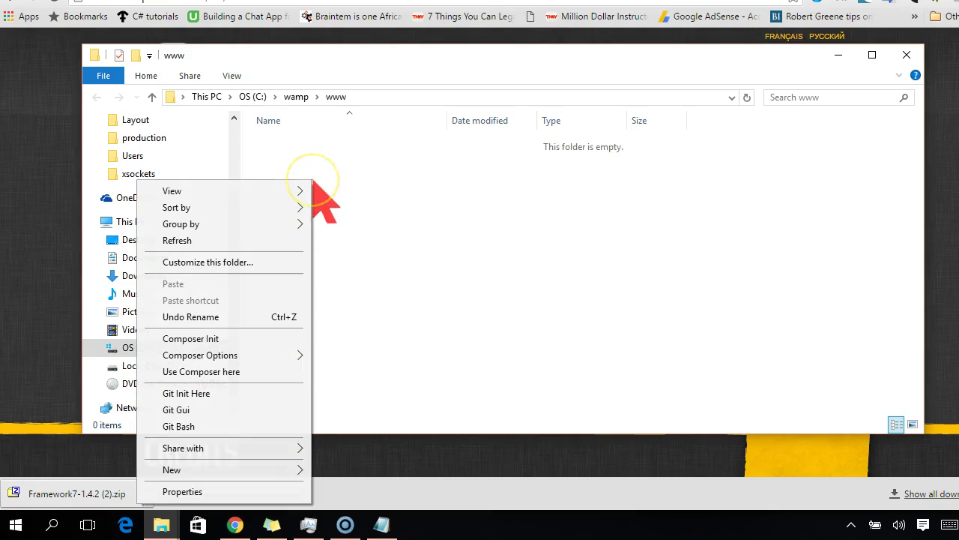
left_click(327, 136)
right_click(321, 138)
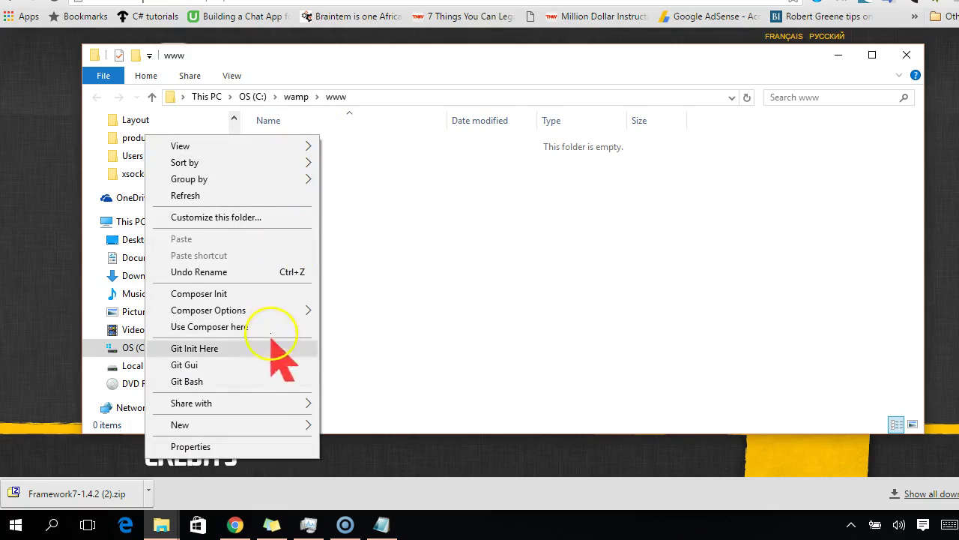
left_click(371, 303)
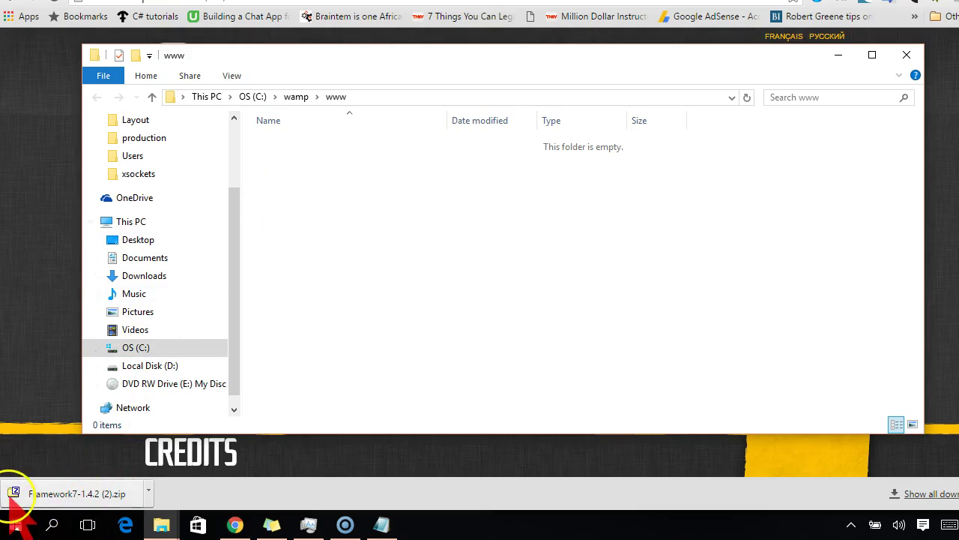
- Reveal the downloaded Framework7 zip in its folder via Chrome's download bar
left_click(148, 491)
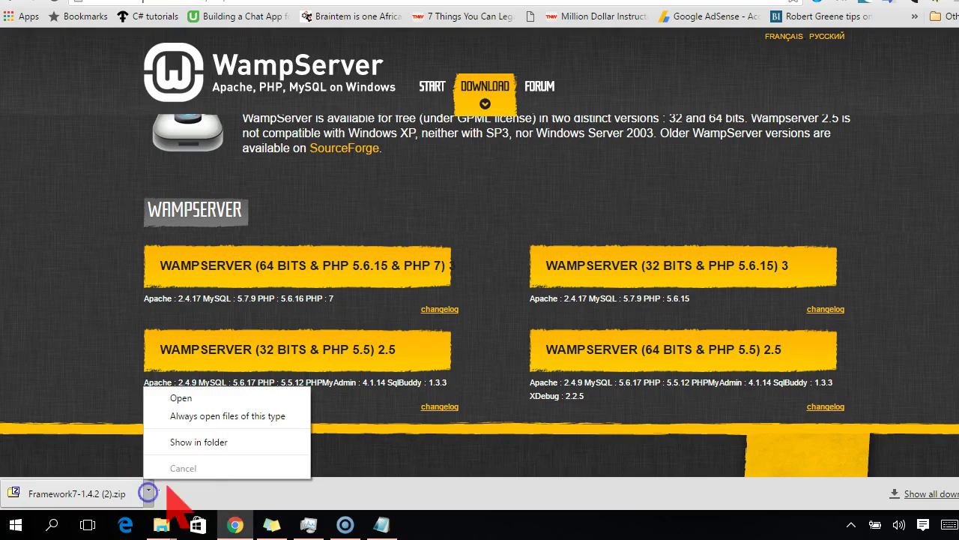
left_click(209, 441)
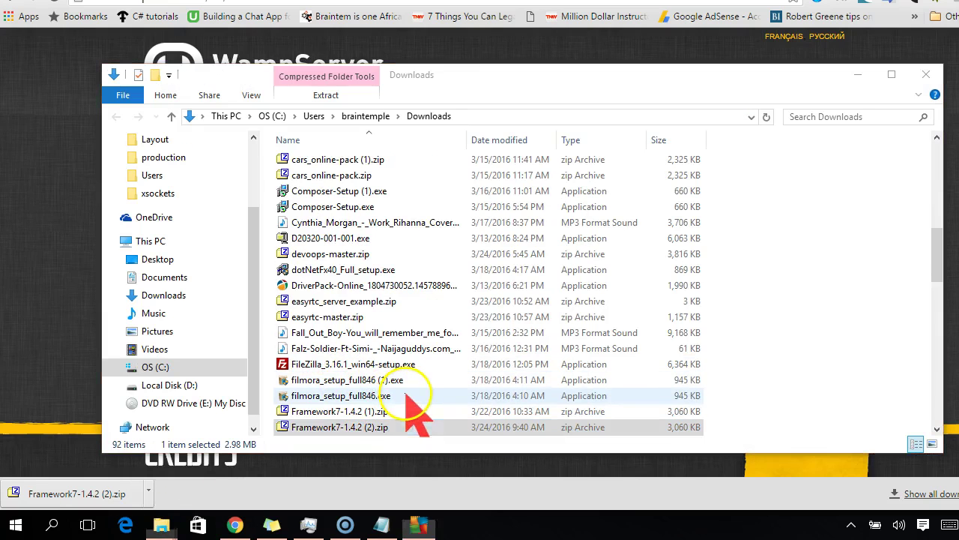
left_click(711, 50)
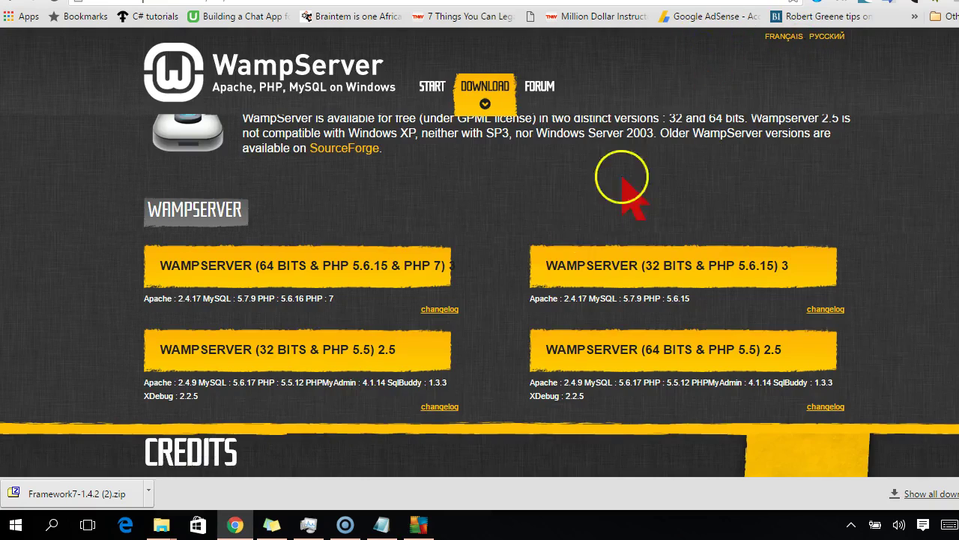
mouse_move(161, 525)
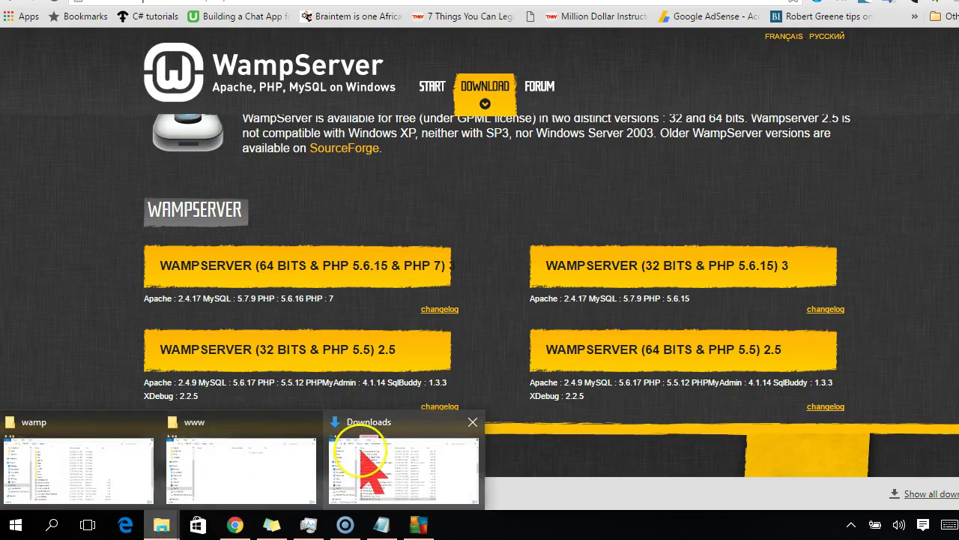
mouse_move(364, 484)
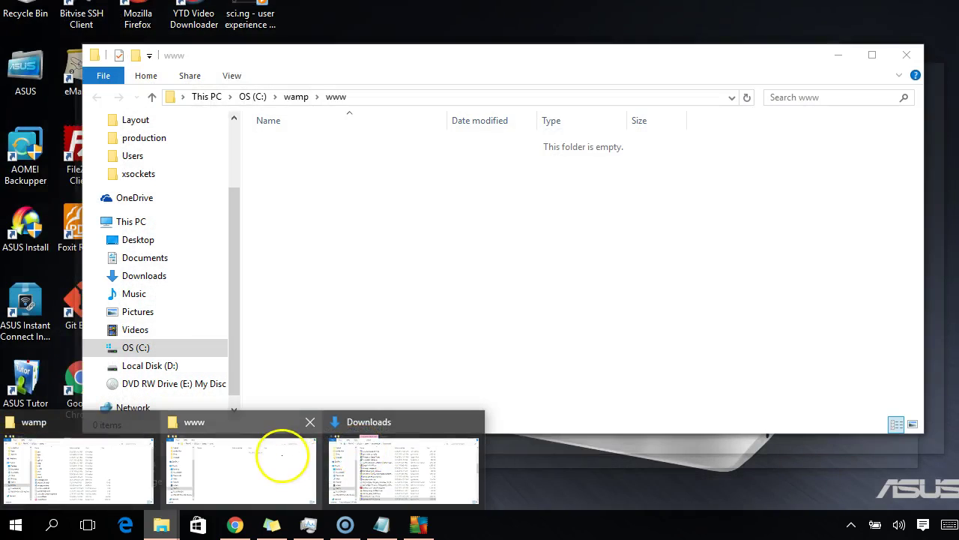
left_click(278, 454)
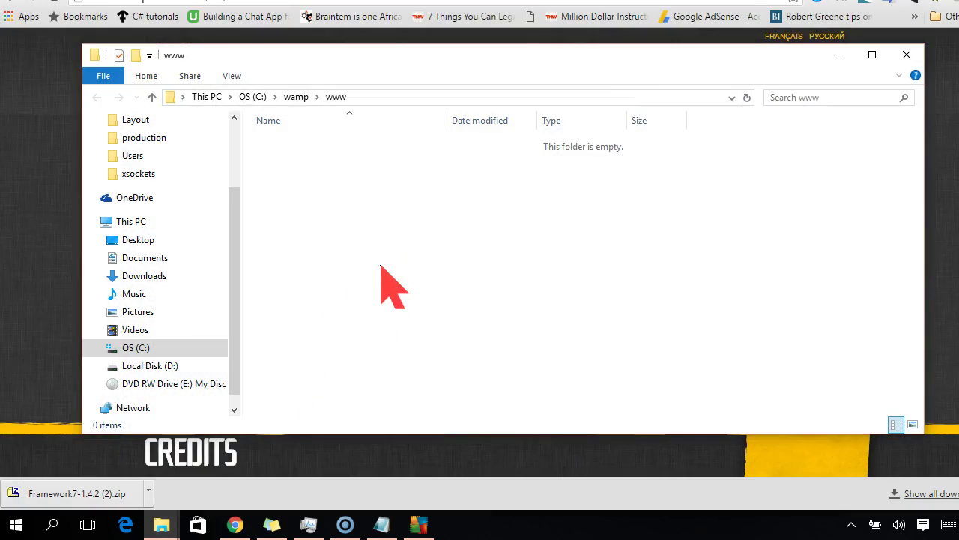
right_click(393, 213)
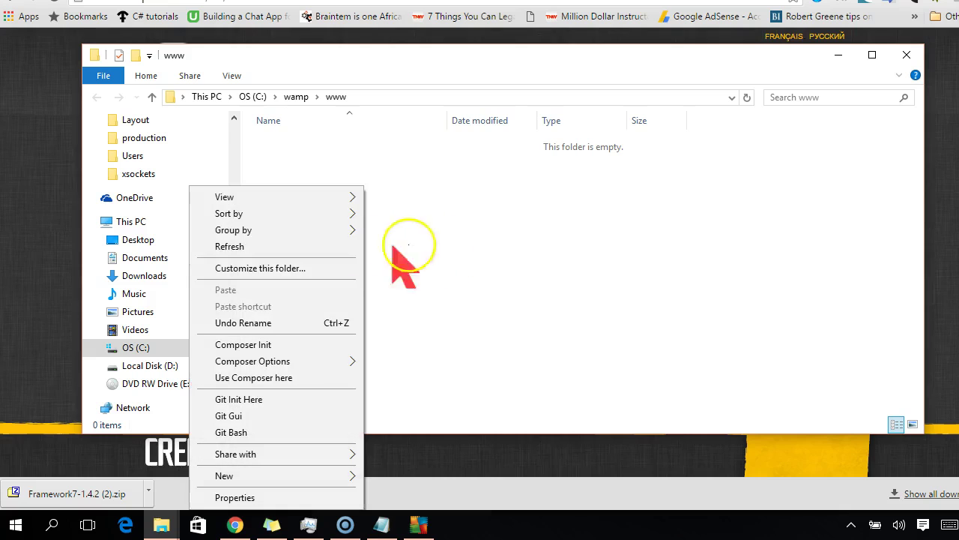
left_click(429, 267)
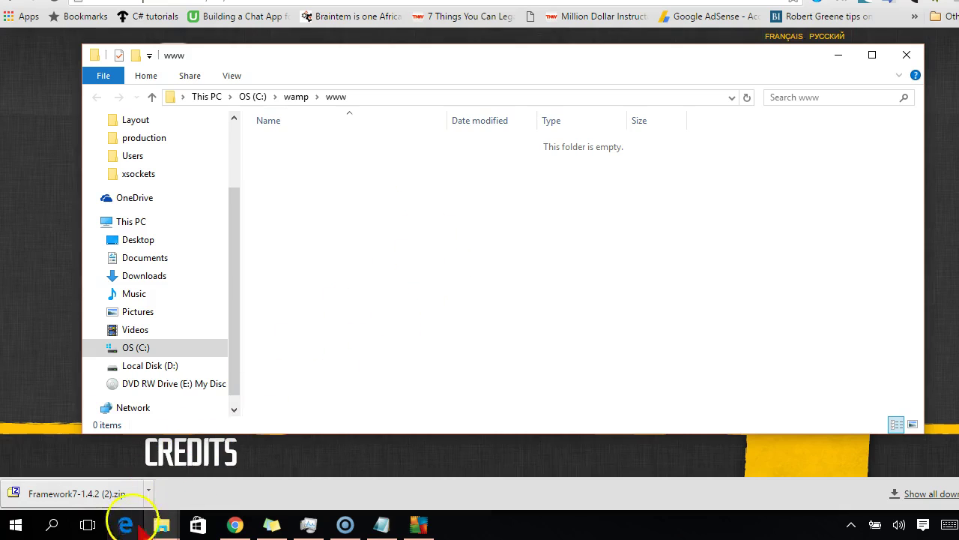
- Copy Framework7-1.4.2 (2).zip from the Downloads folder window
mouse_move(160, 524)
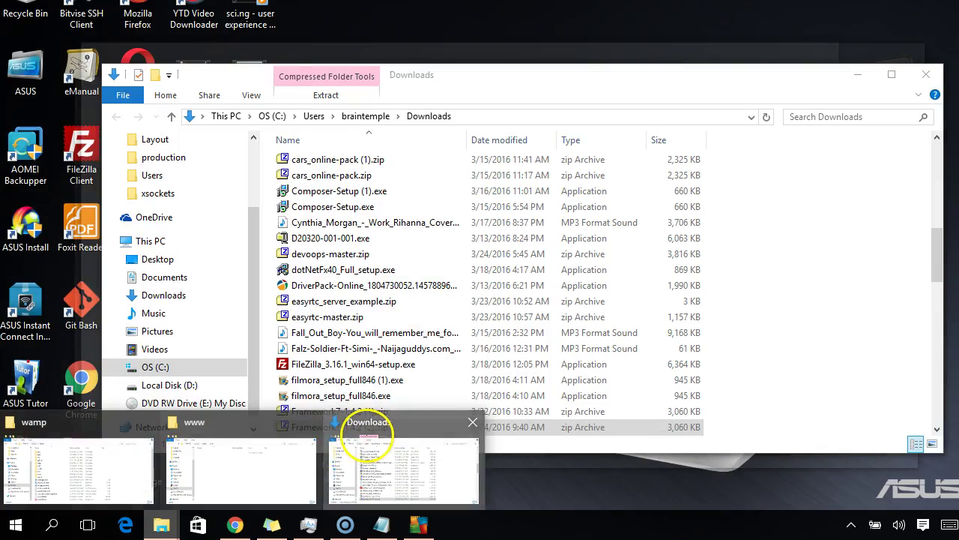
left_click(352, 443)
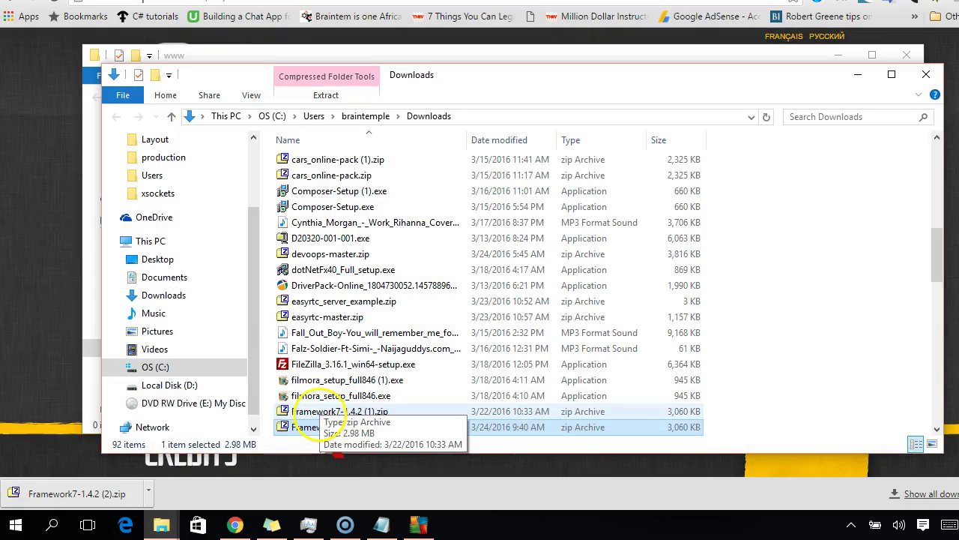
right_click(317, 424)
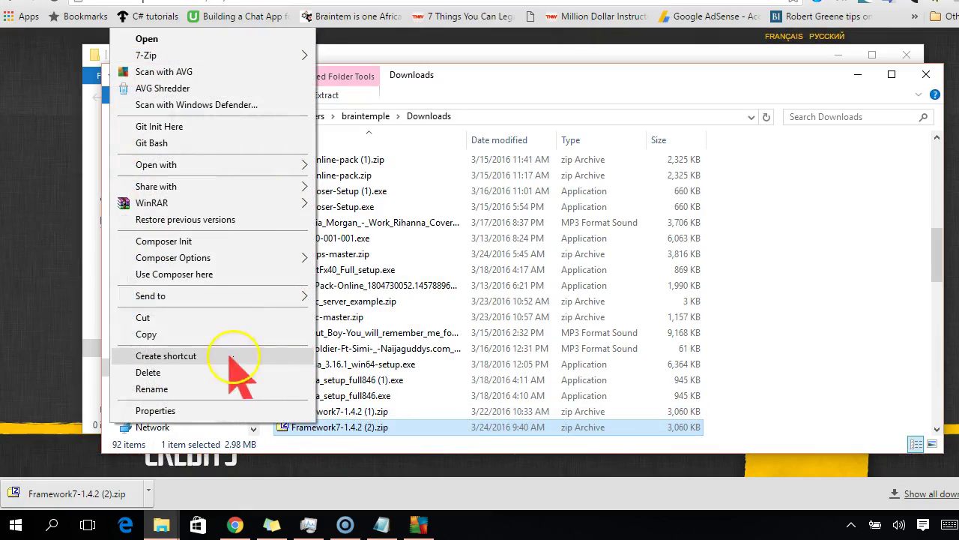
left_click(193, 335)
left_click(45, 288)
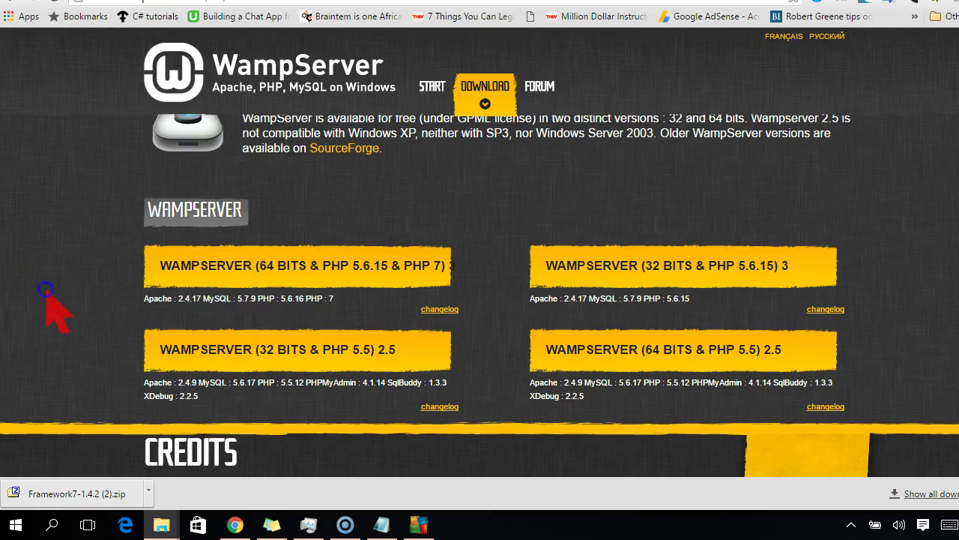
- Paste the copied Framework7 zip into the empty www folder
mouse_move(163, 525)
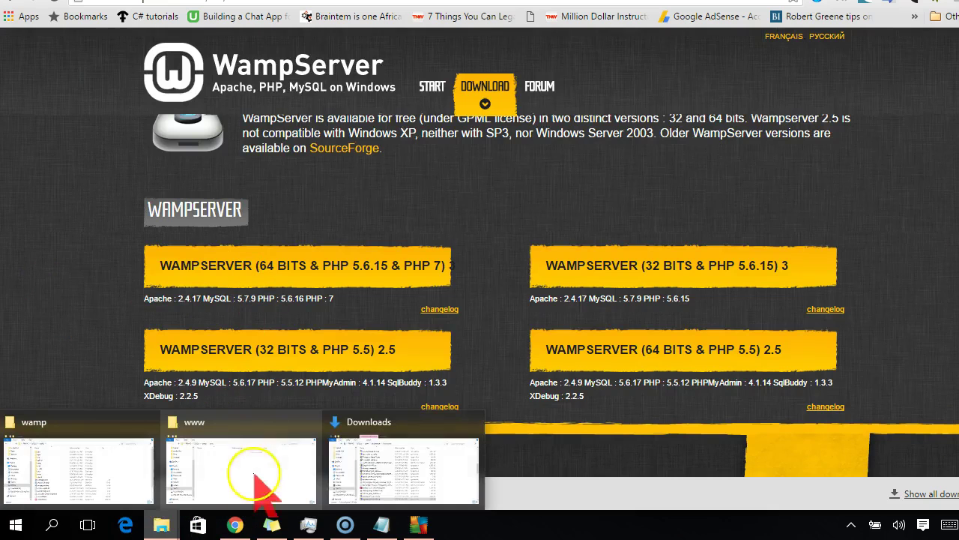
left_click(257, 461)
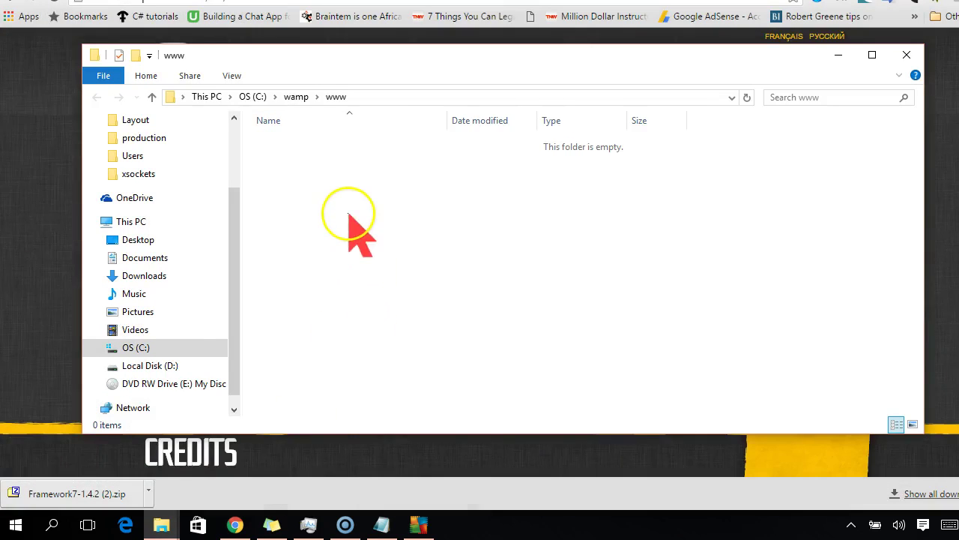
right_click(366, 249)
left_click(277, 292)
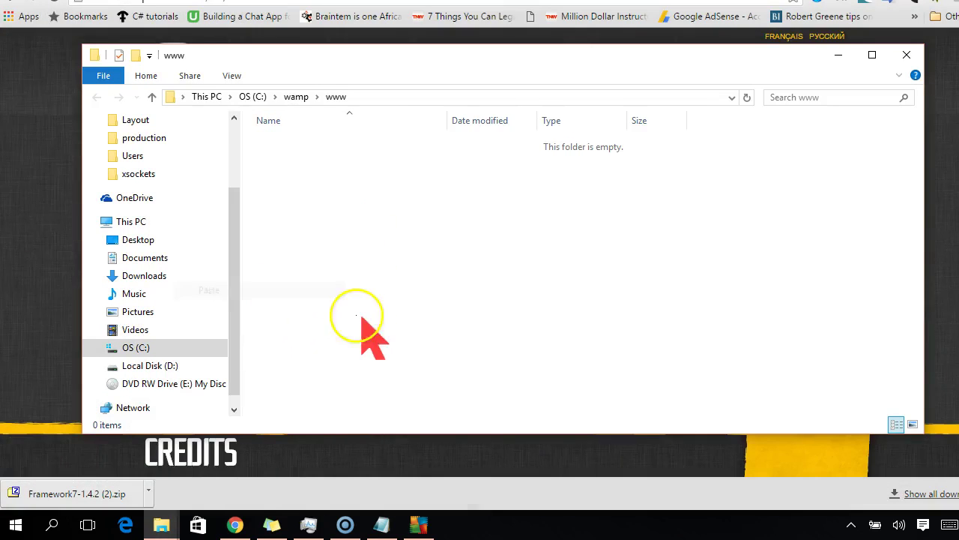
left_click(358, 255)
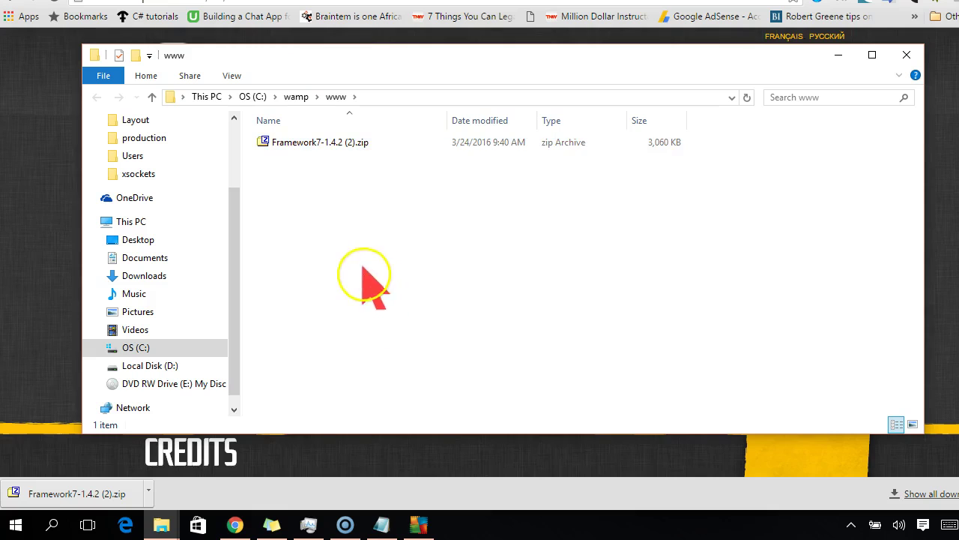
- Extract the zip into www with 7-Zip and open the Framework7-1.4.2 (2) folder
right_click(310, 142)
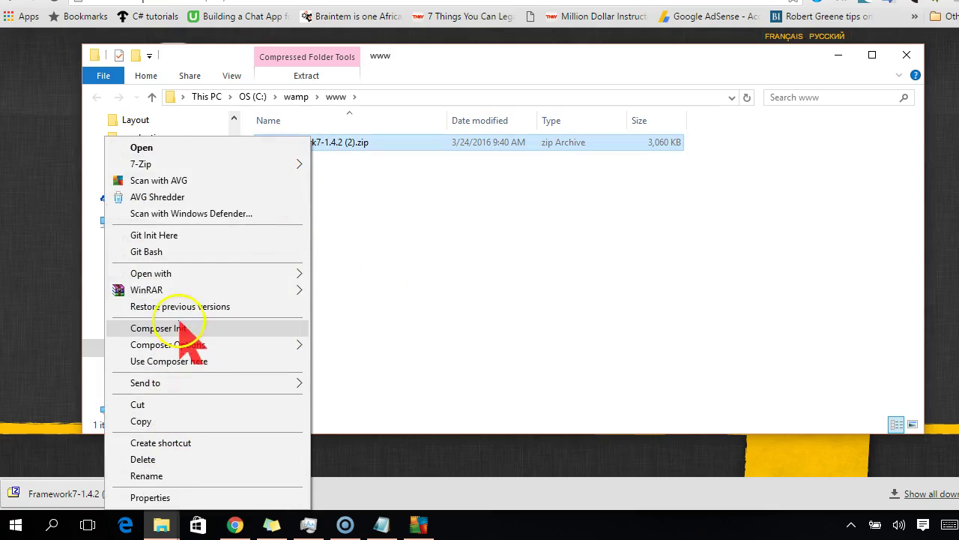
mouse_move(223, 167)
left_click(338, 183)
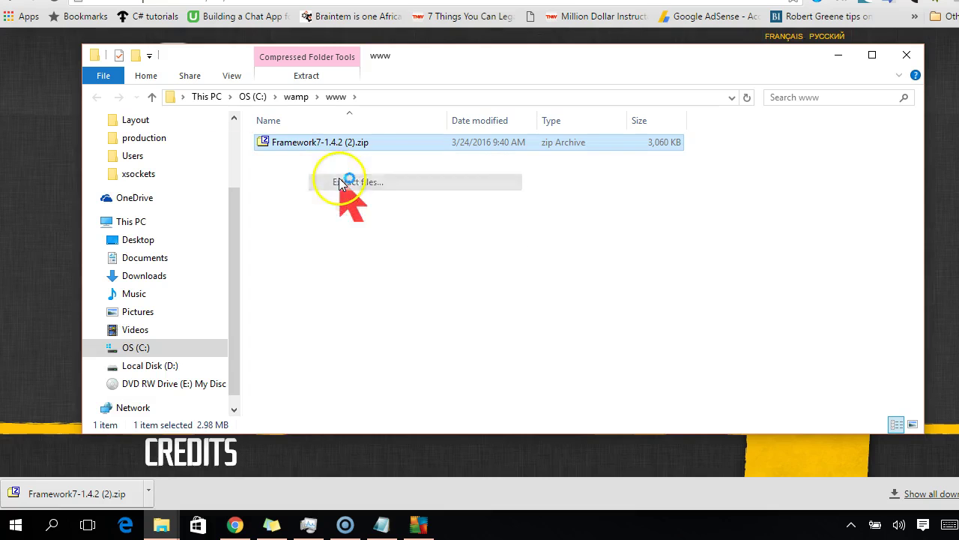
left_click(478, 314)
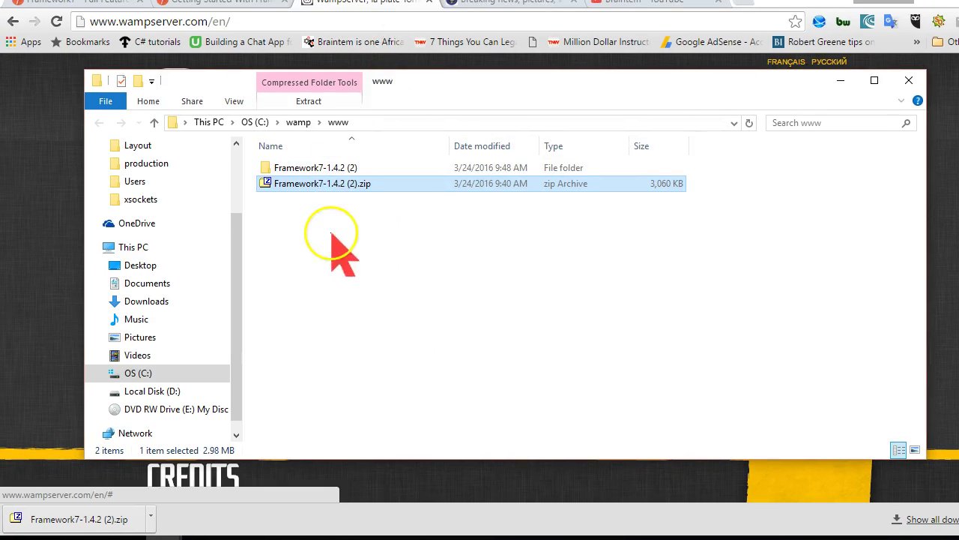
left_click(340, 214)
double_click(335, 168)
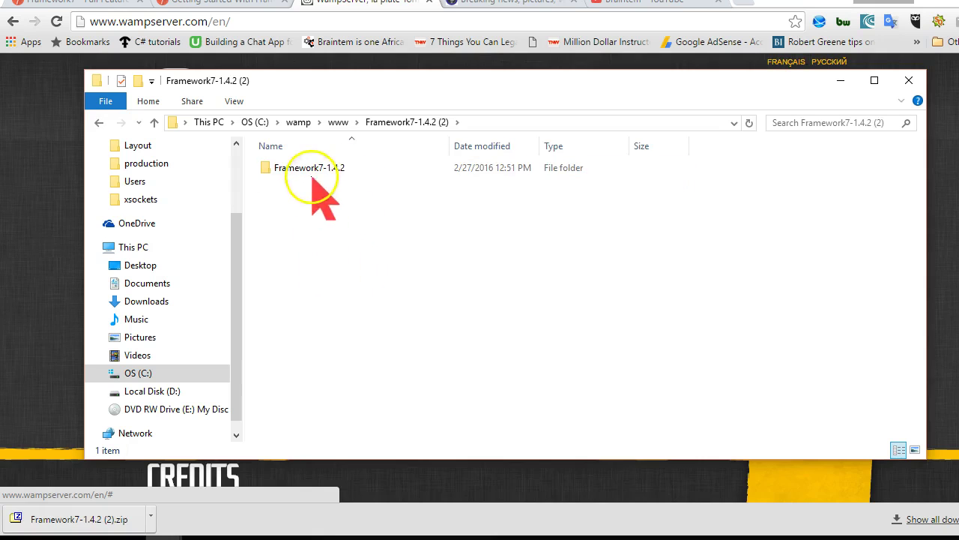
- Move all 17 items from the nested Framework7-1.4.2 folder up into Framework7-1.4.2 (2)
left_click(315, 168)
double_click(315, 168)
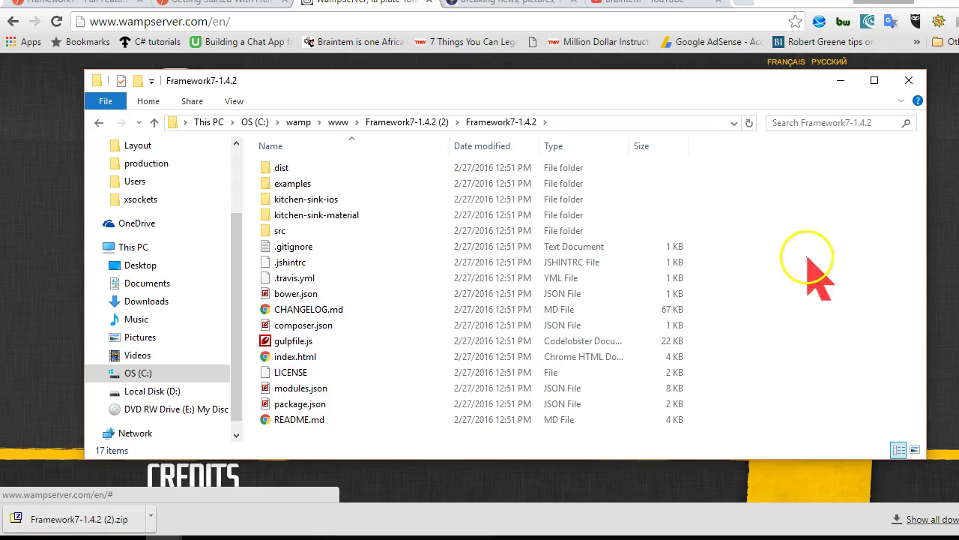
key("ctrl+a")
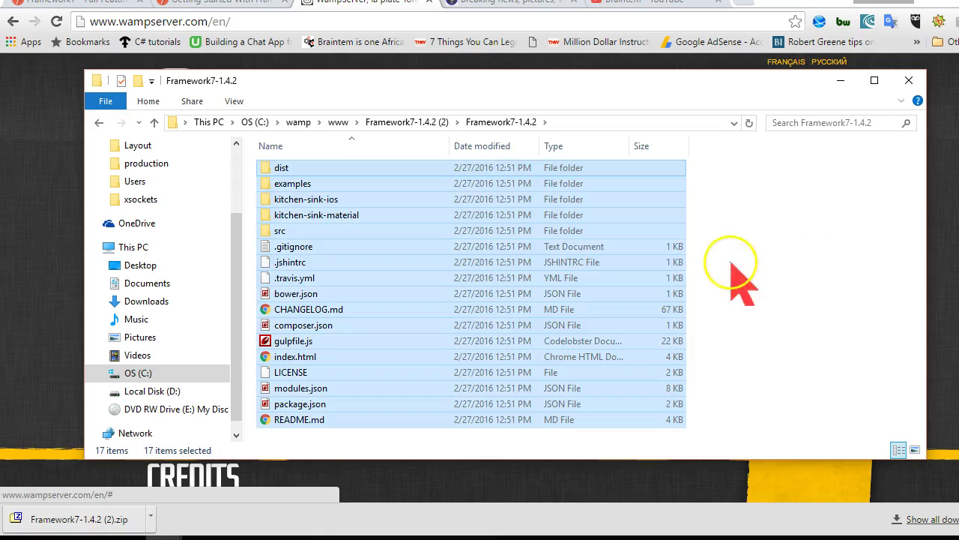
left_click(408, 122)
left_click(375, 288)
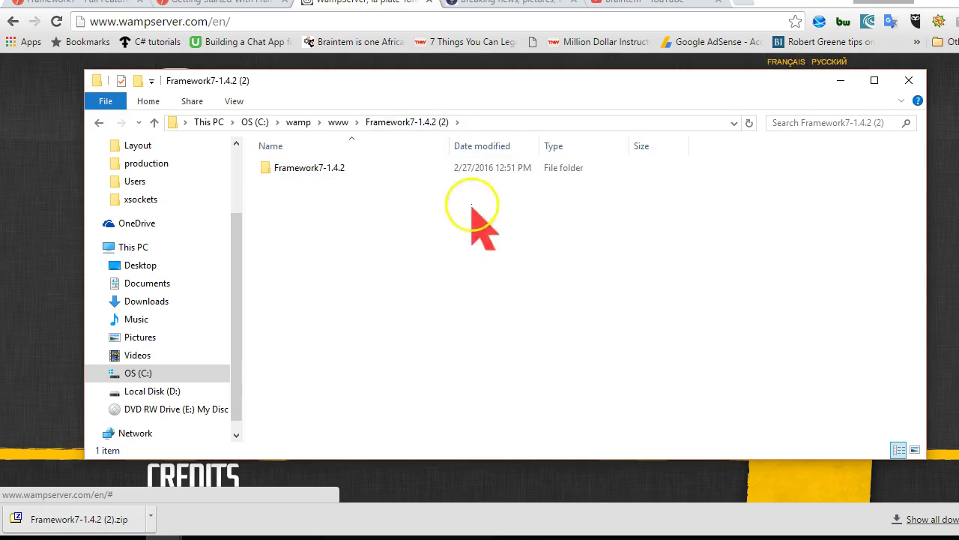
left_click(371, 255)
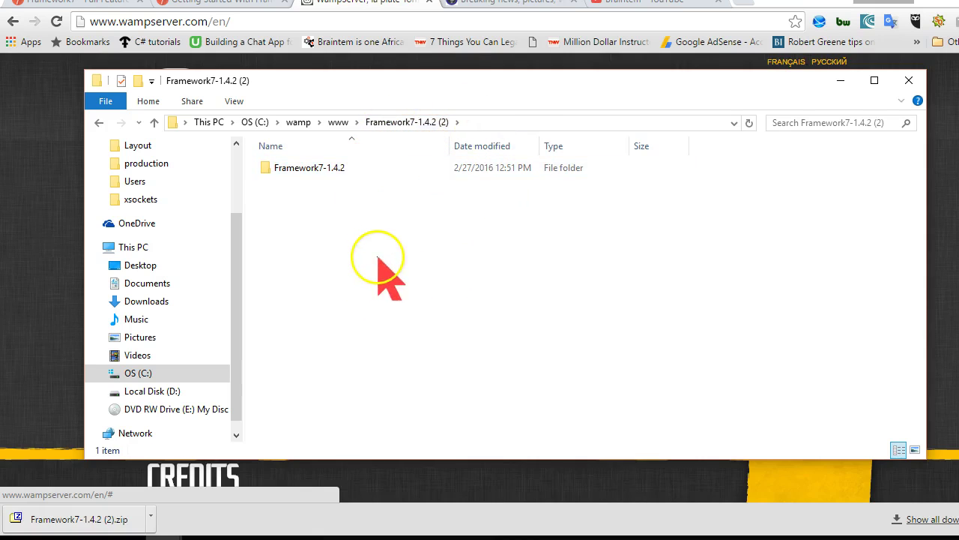
key("ctrl+v")
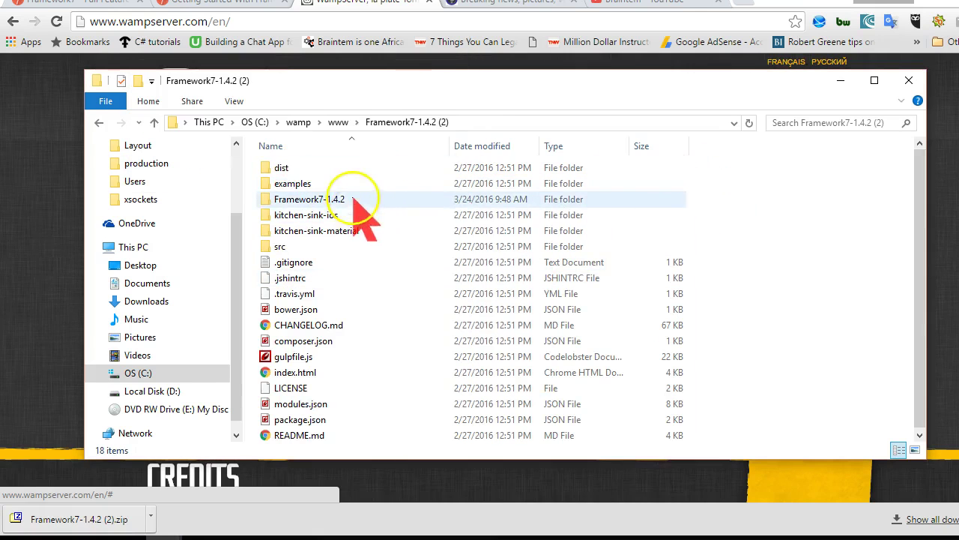
- Go back to the www folder and select the zip archive
left_click(359, 124)
left_click(338, 122)
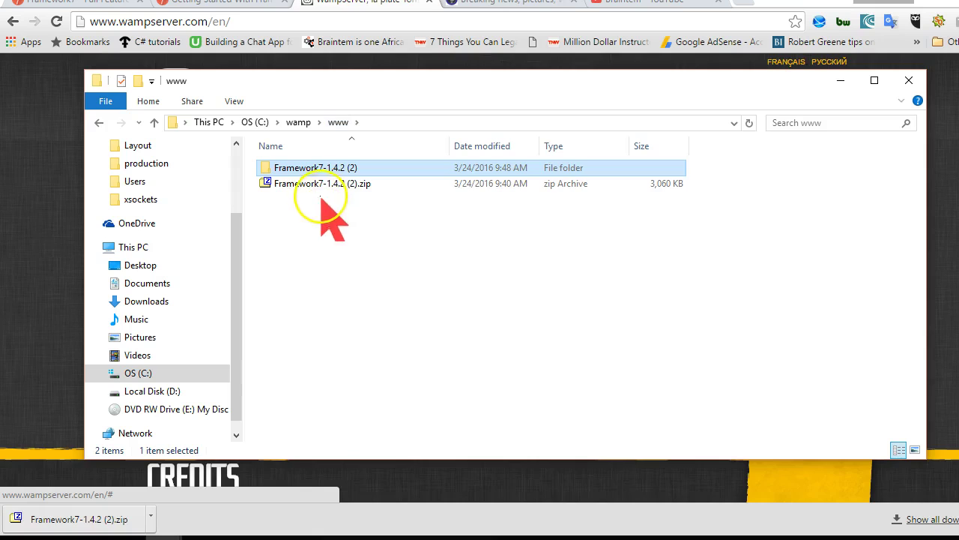
left_click(324, 186)
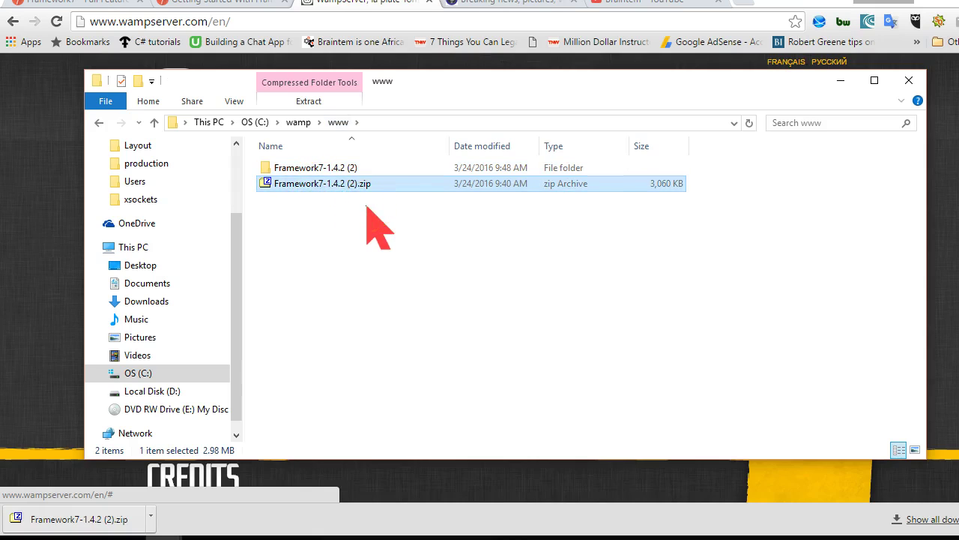
- Rename the Framework7-1.4.2 (2) folder to FrameworkMobile
left_click(357, 170)
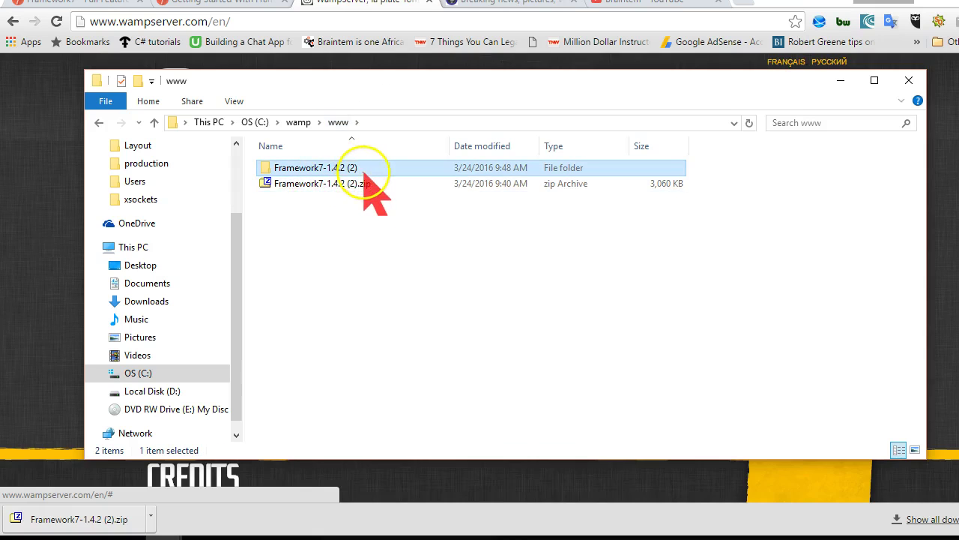
left_click(364, 170)
left_click_drag(360, 169, 329, 170)
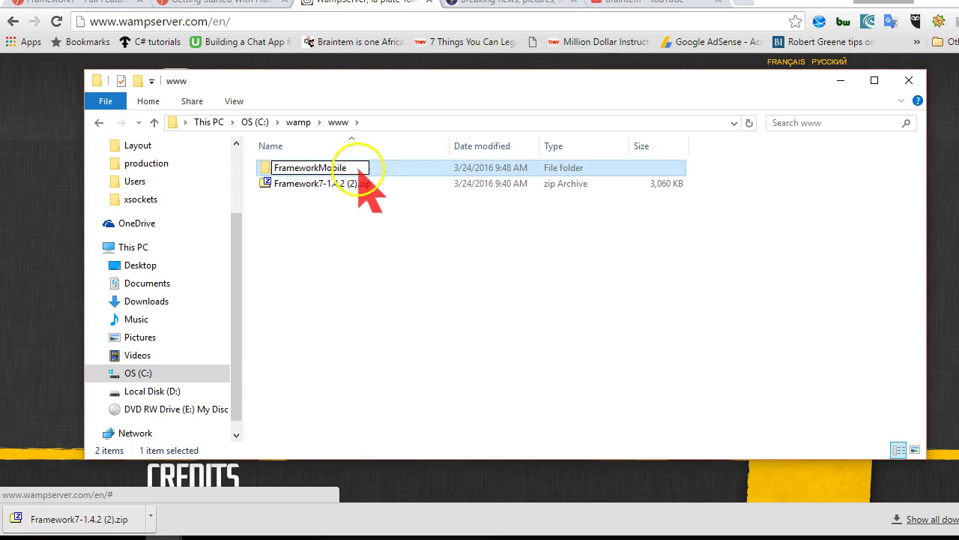
left_click(349, 227)
- Open FrameworkMobile and then its dist subfolder
left_click(368, 171)
double_click(368, 171)
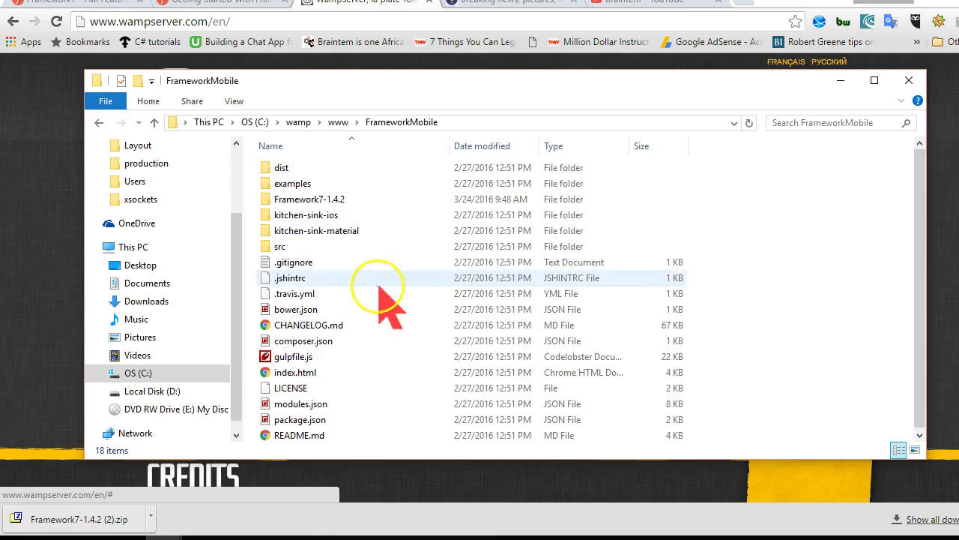
left_click(308, 170)
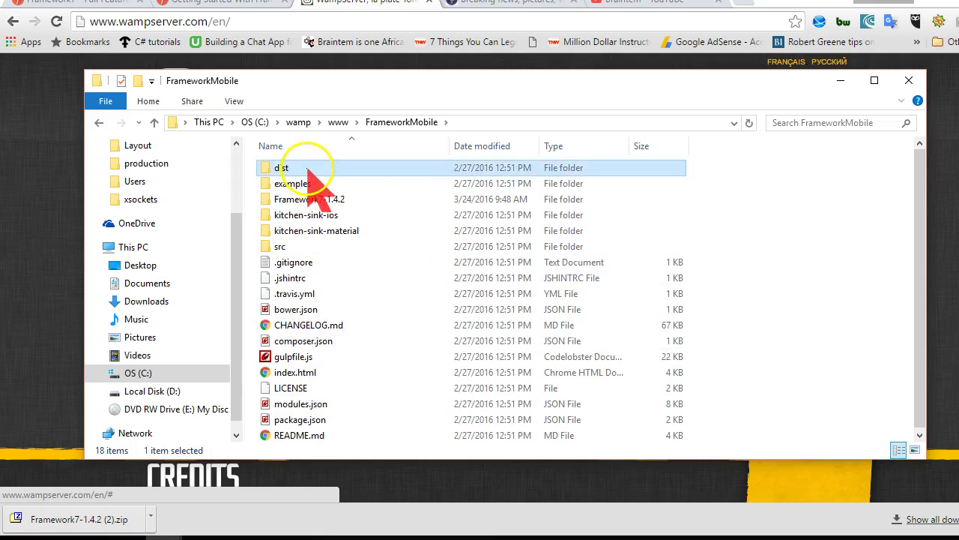
double_click(308, 170)
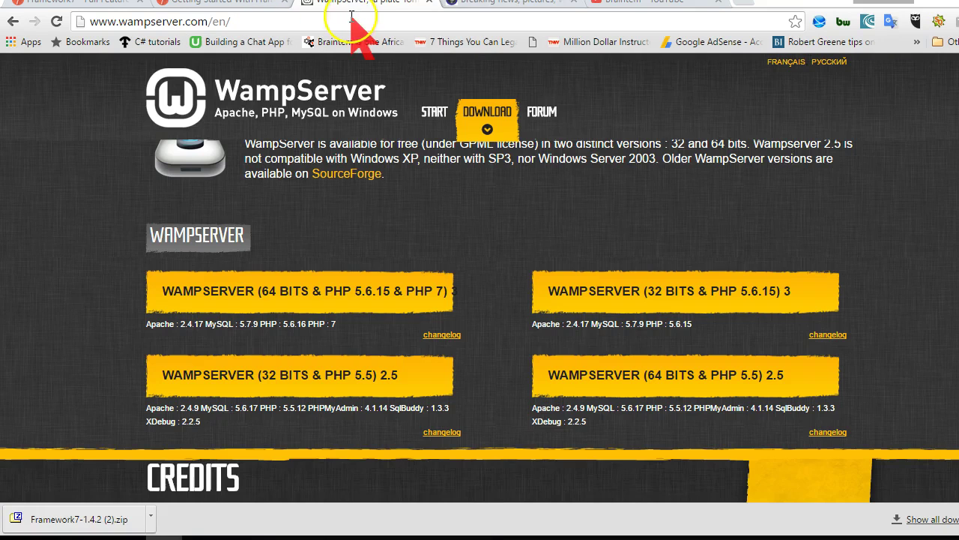
- Bring Chrome forward, enter 'braintem' in YouTube's search box, then switch to the New Tab page
left_click(353, 9)
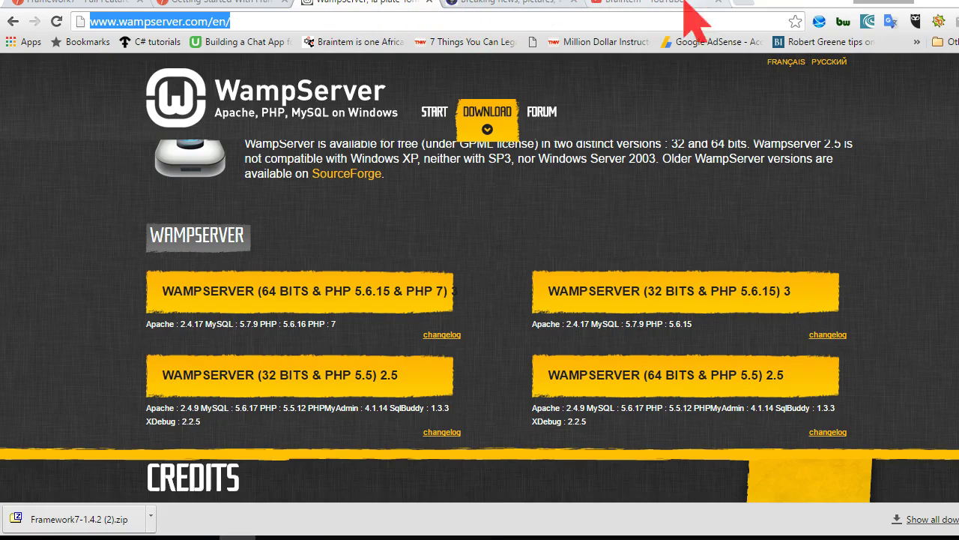
left_click(742, 4)
left_click(589, 11)
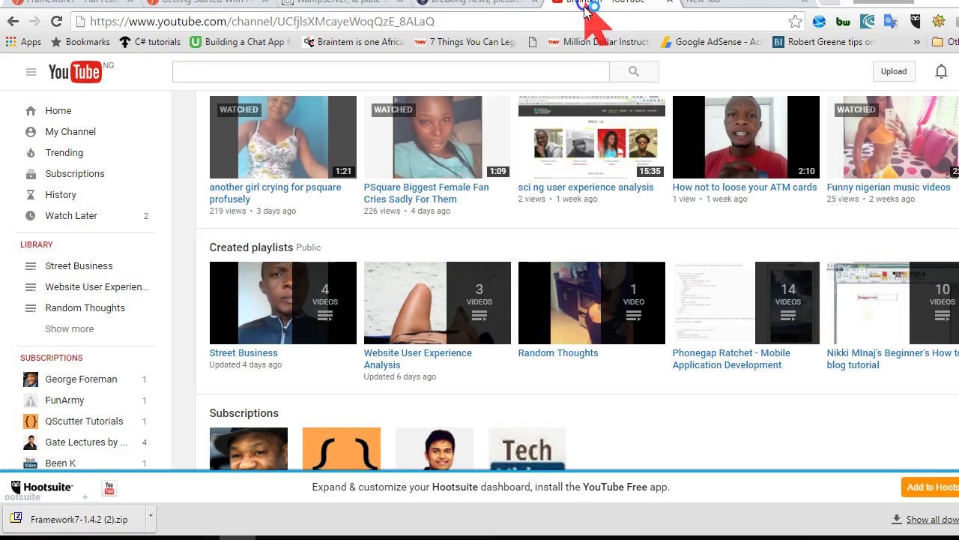
scroll(444, 141, "up", 4)
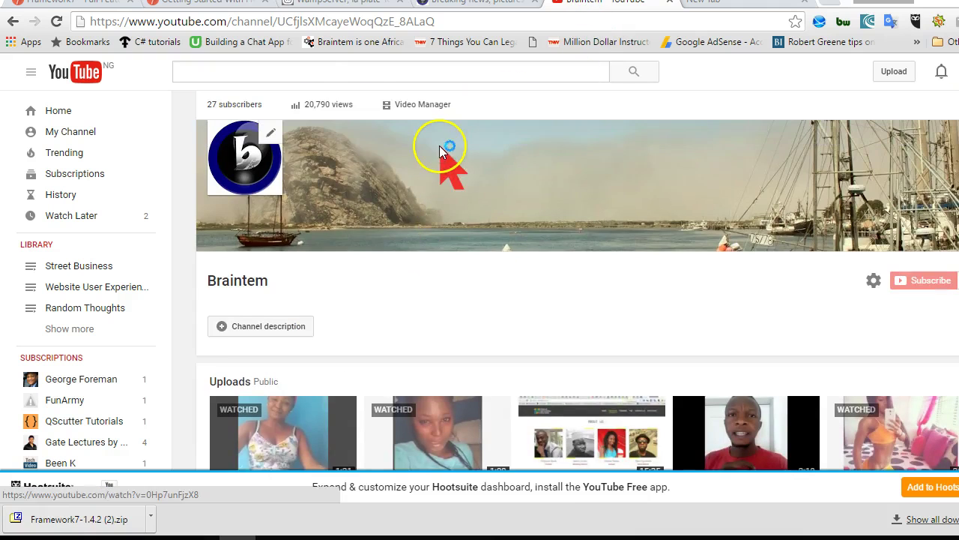
left_click(261, 71)
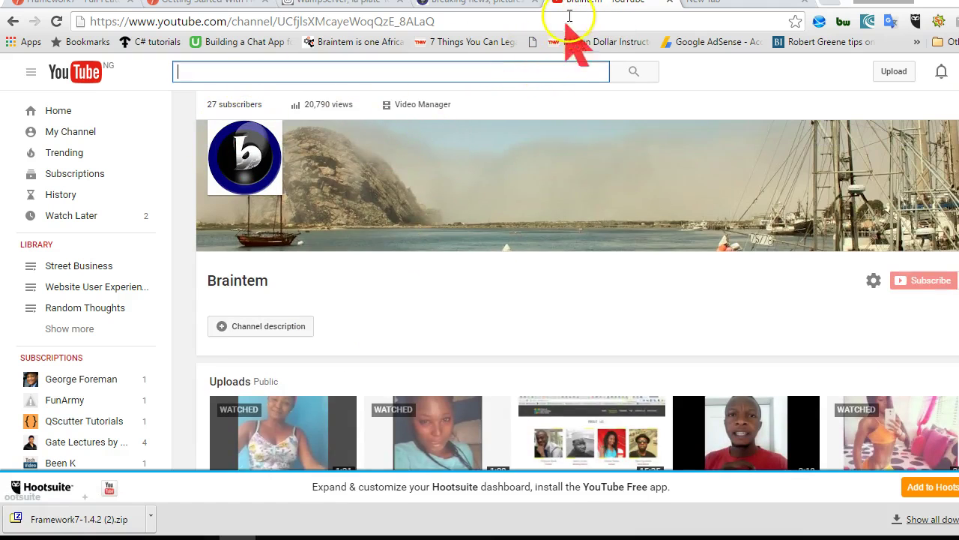
type("braintem")
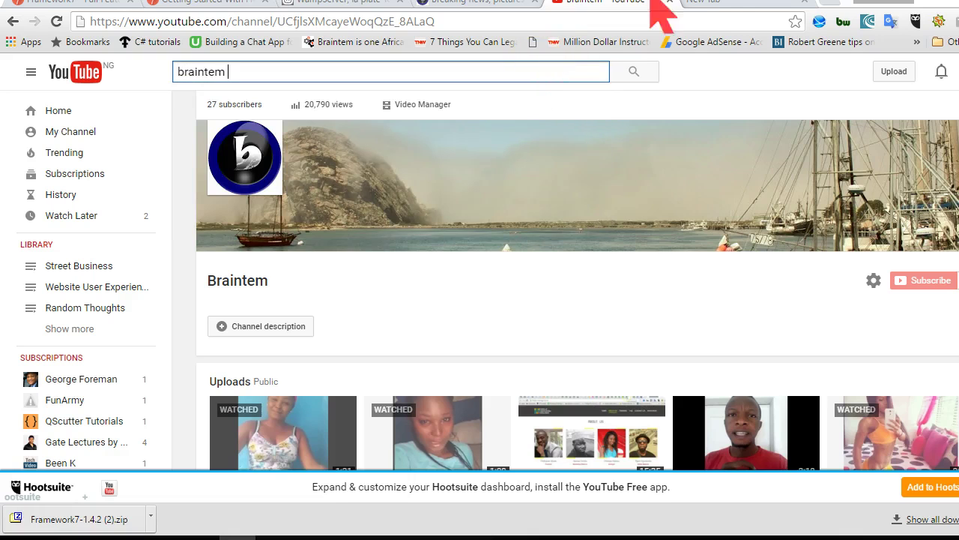
left_click(716, 6)
left_click(660, 23)
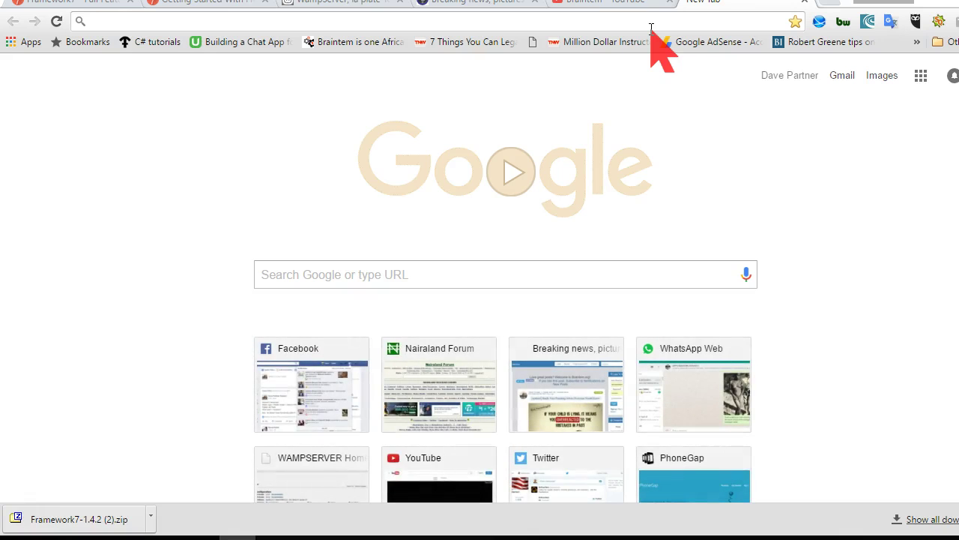
- Load localhost/FrameworkMobile and open its iOS kitchen sink Full Screen Preview
type("localhost")
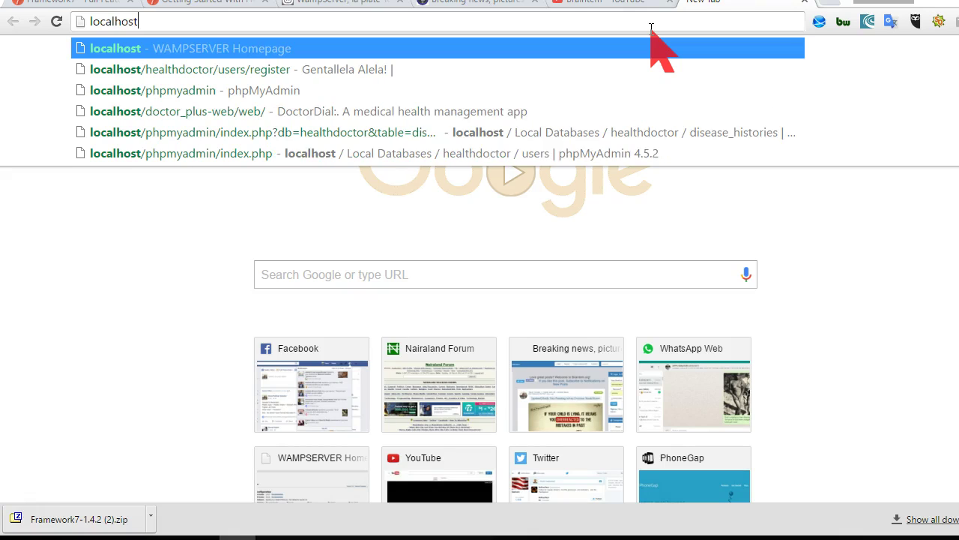
type("/")
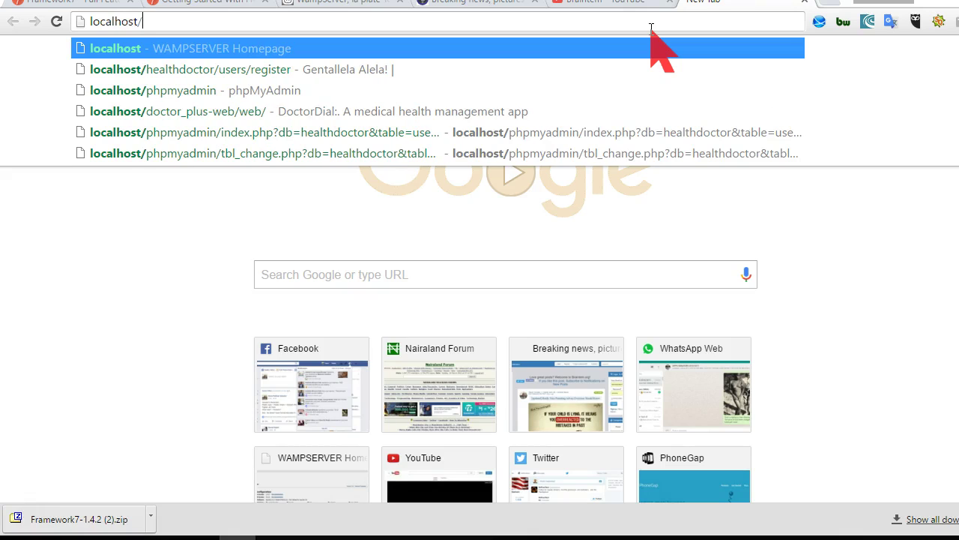
type("Framew")
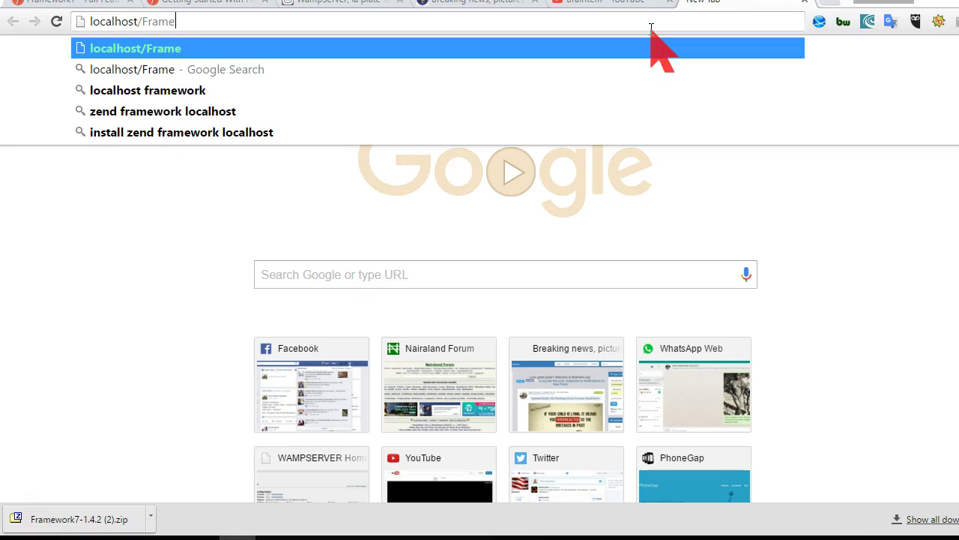
type("orkMobile")
key("Return")
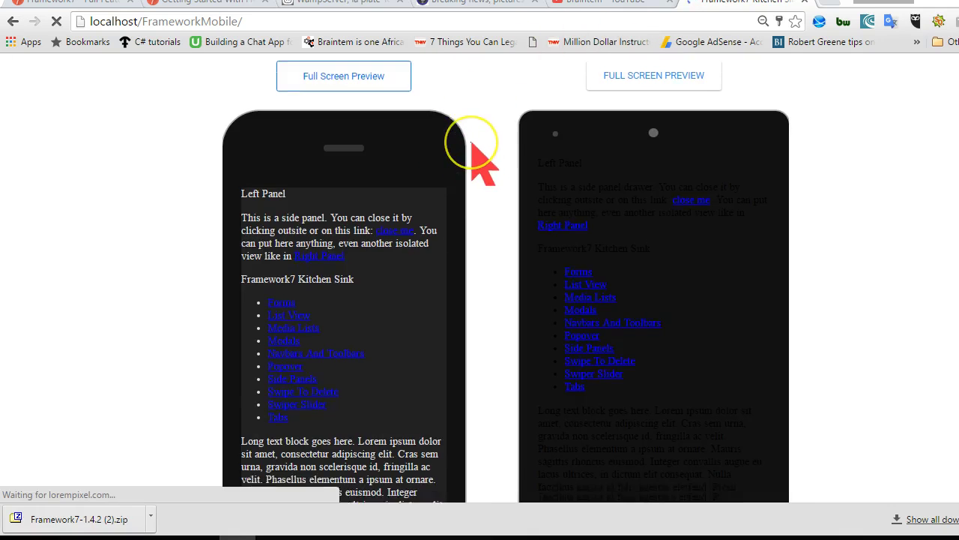
scroll(480, 158, "down", 2)
scroll(480, 158, "up", 2)
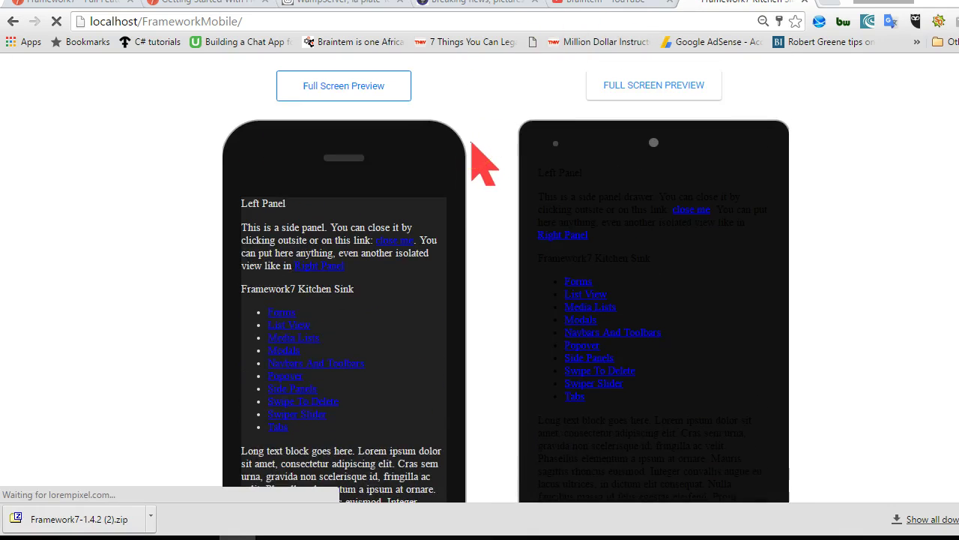
left_click(349, 79)
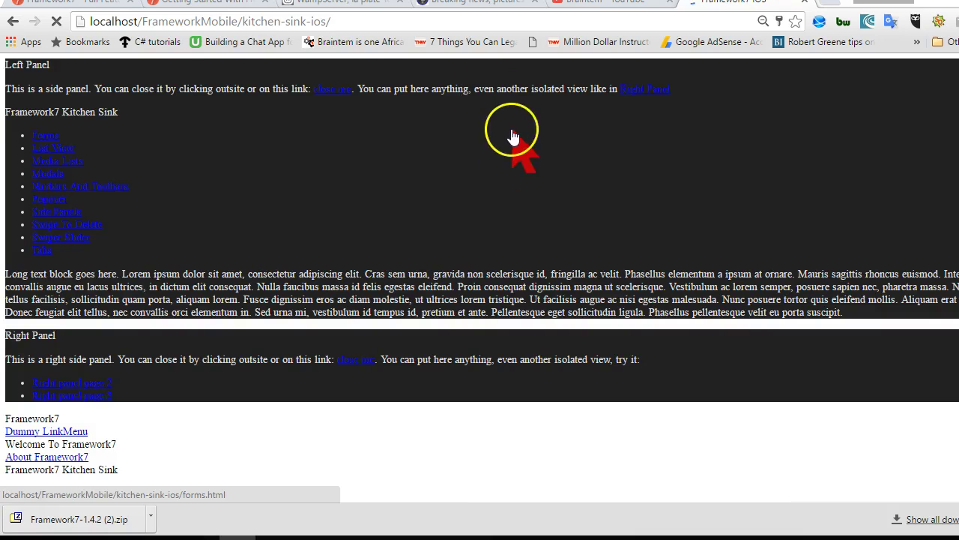
- Remove kitchen-sink-ios/ from the address and change it to localhost/FrameworkMobile/dist
left_click(306, 21)
left_click(244, 21)
left_click_drag(243, 21, 410, 14)
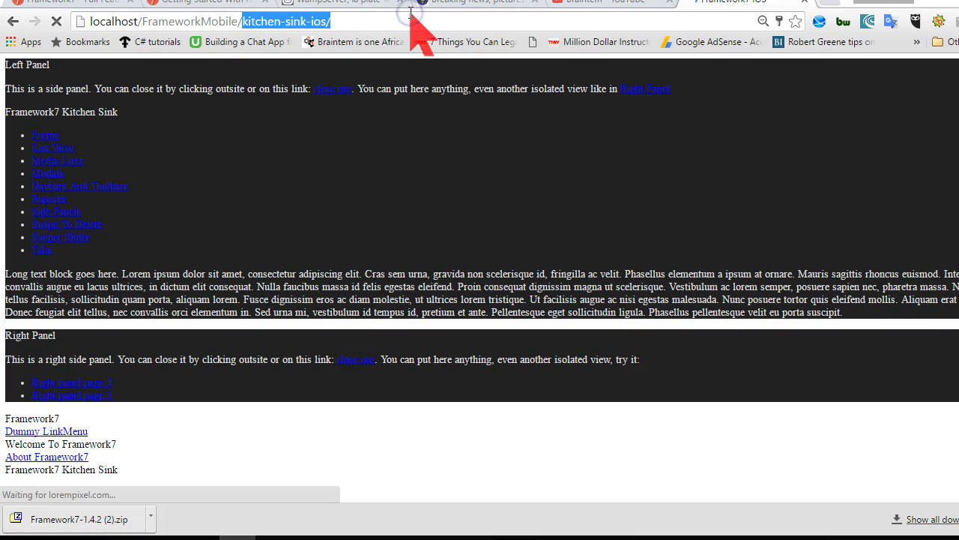
key("BackSpace")
key("Return")
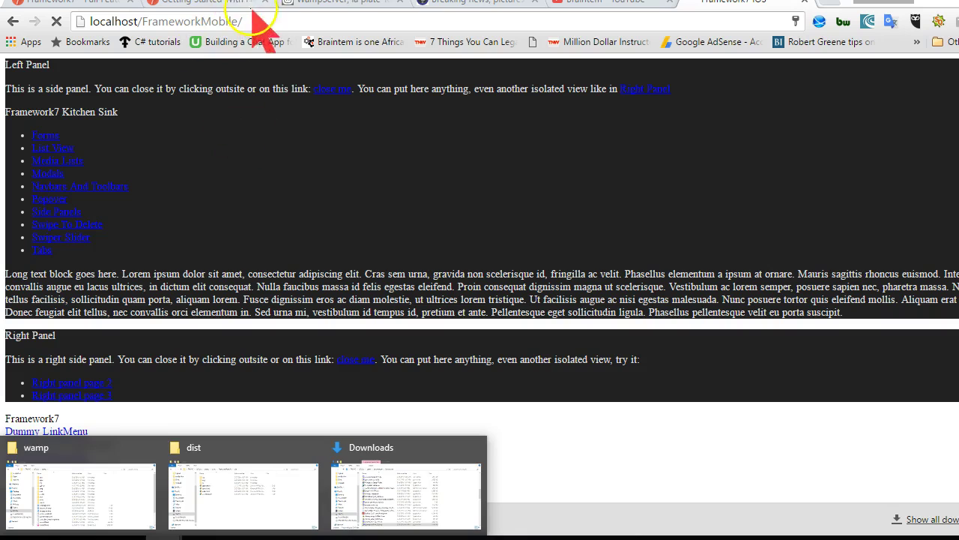
left_click(263, 18)
type("dist/")
- Check the www/FrameworkMobile/dist folder in File Explorer, then return to the Awesome App page
mouse_move(242, 535)
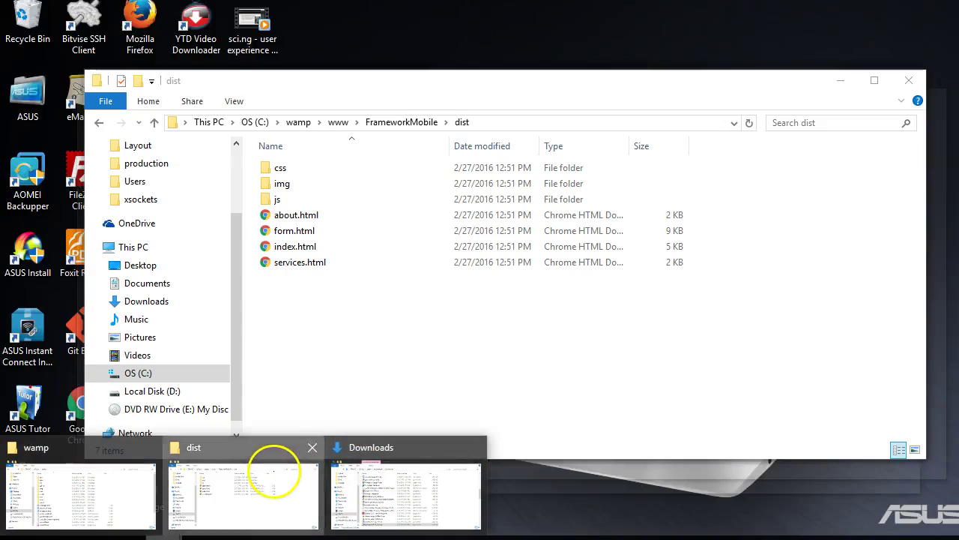
left_click(273, 472)
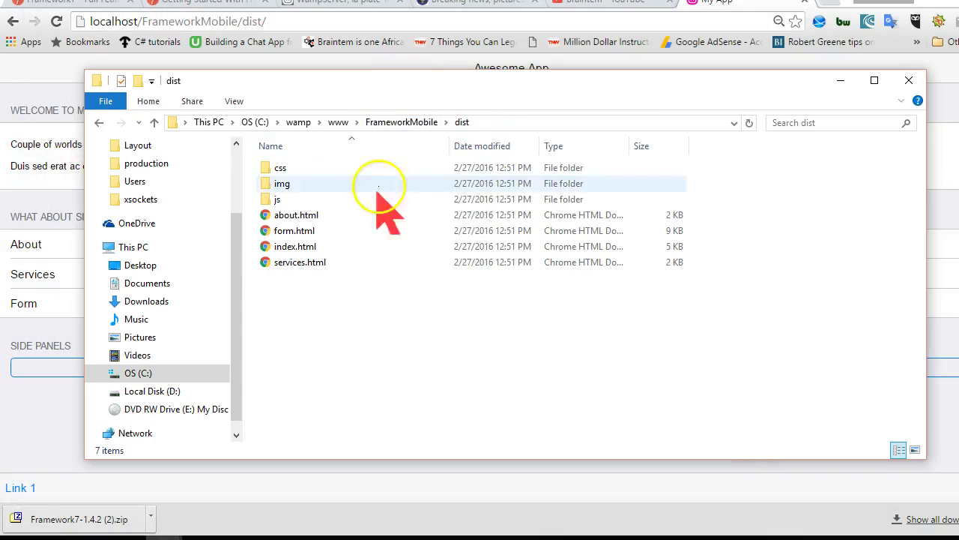
left_click(341, 122)
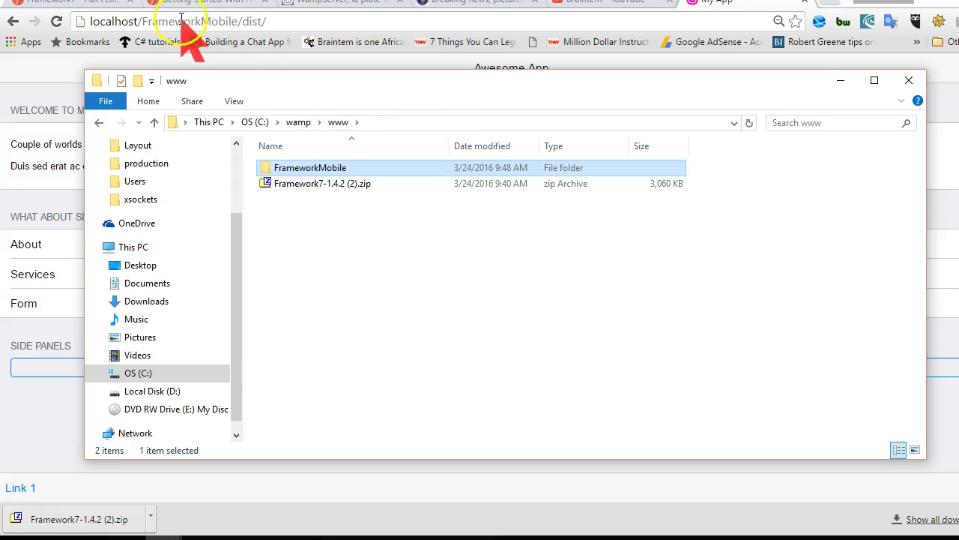
double_click(311, 170)
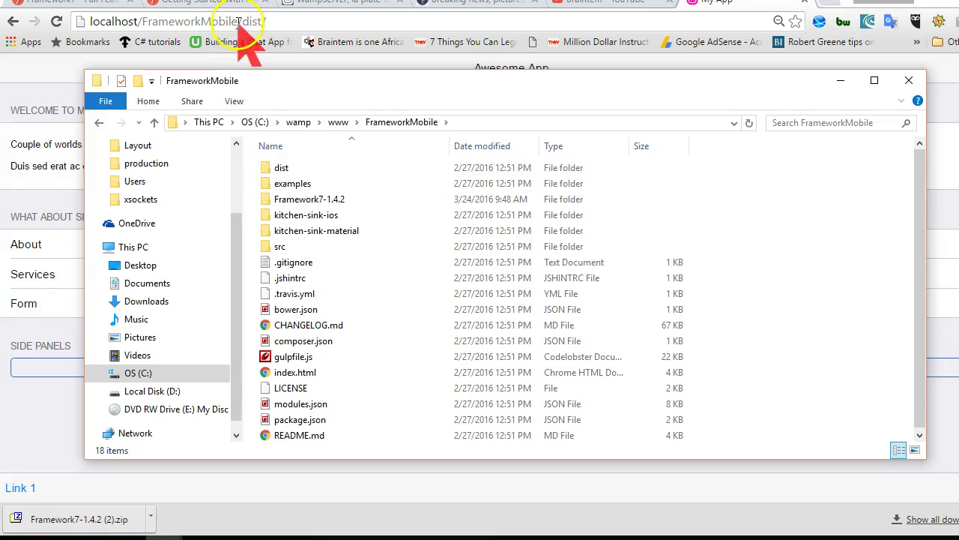
double_click(278, 168)
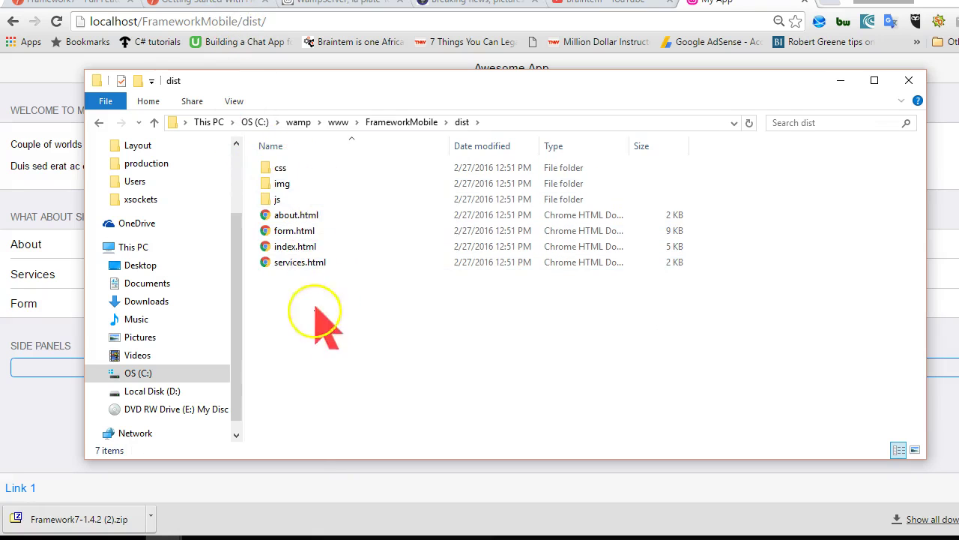
left_click(36, 404)
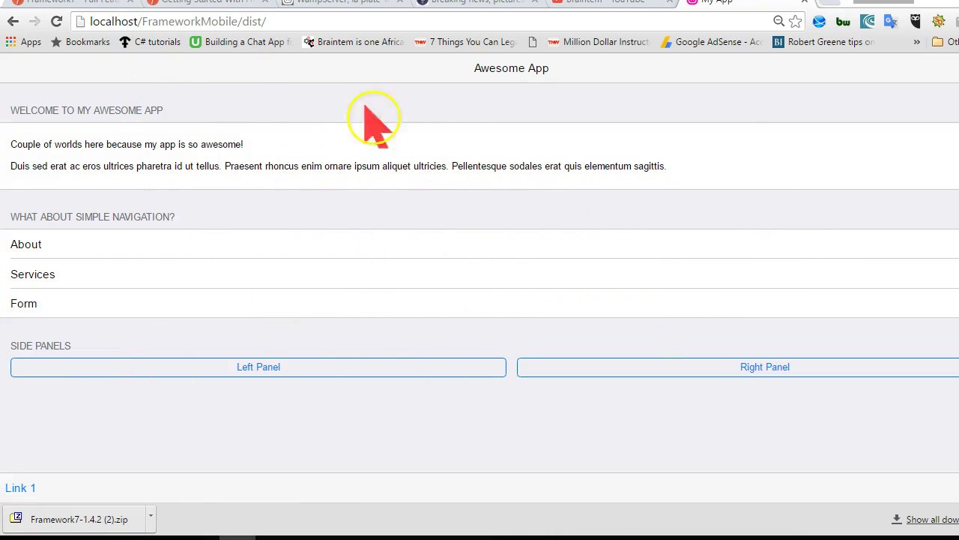
- Open DevTools via Inspect from the page's context menu and turn on responsive device mode
right_click(402, 129)
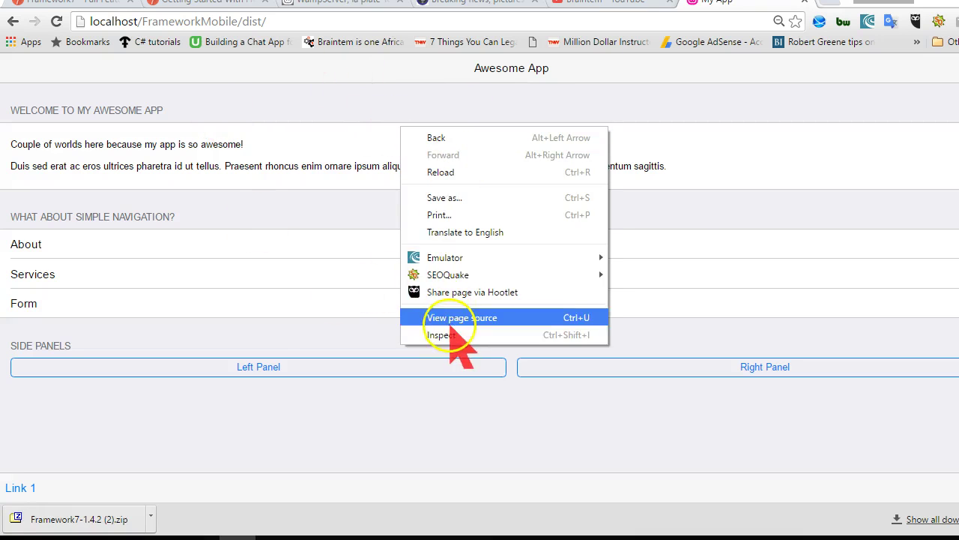
right_click(364, 104)
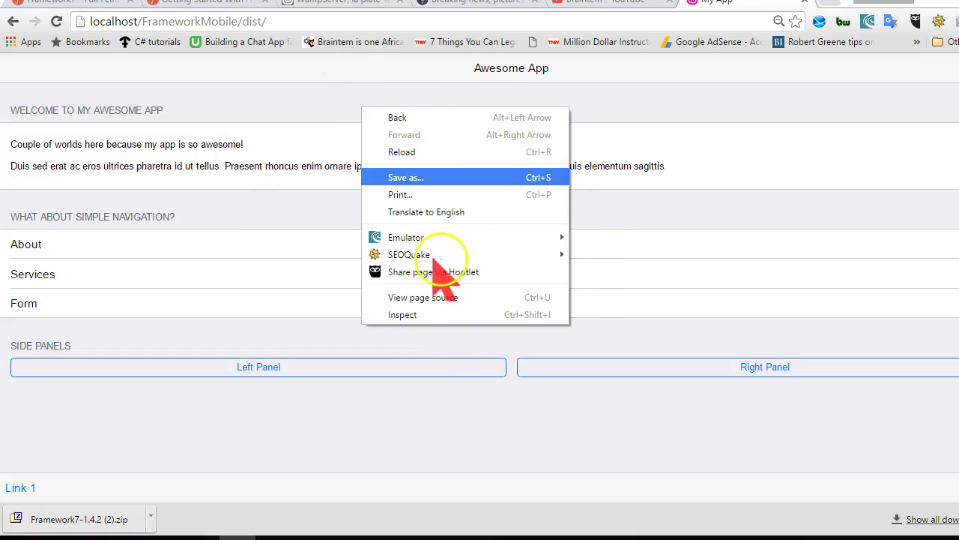
left_click(395, 309)
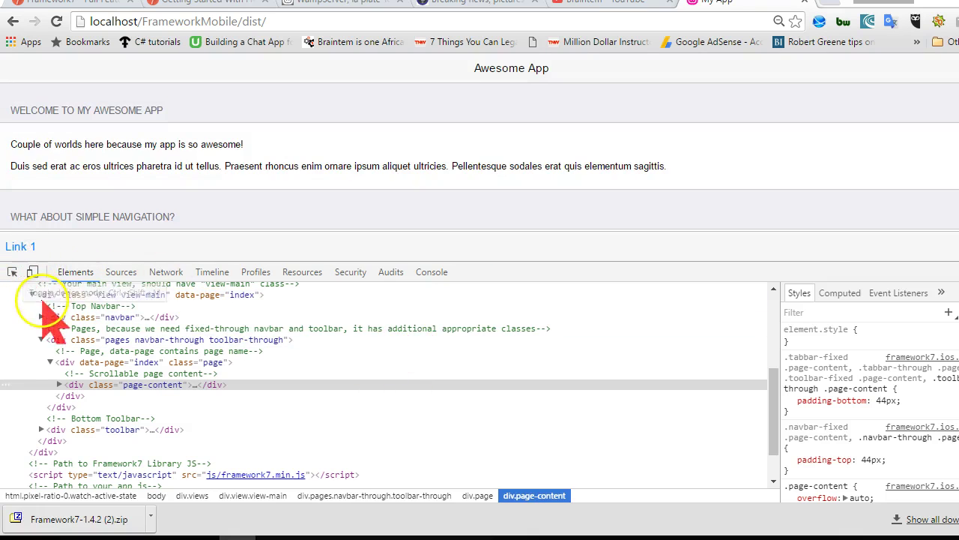
left_click(32, 272)
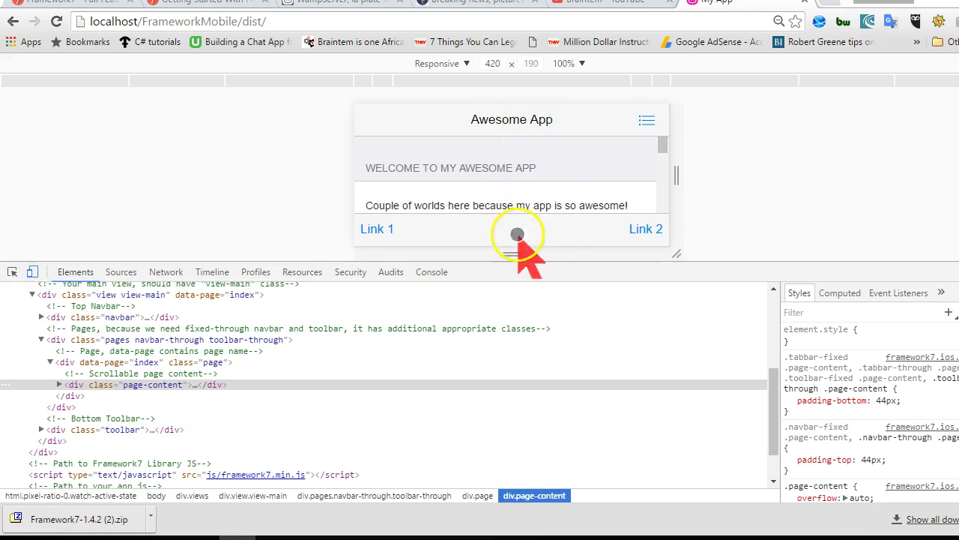
- Stretch the emulated viewport to 420 × 439 and open and close the left panel via the hamburger
left_click_drag(513, 255, 526, 494)
left_click_drag(663, 227, 585, 175)
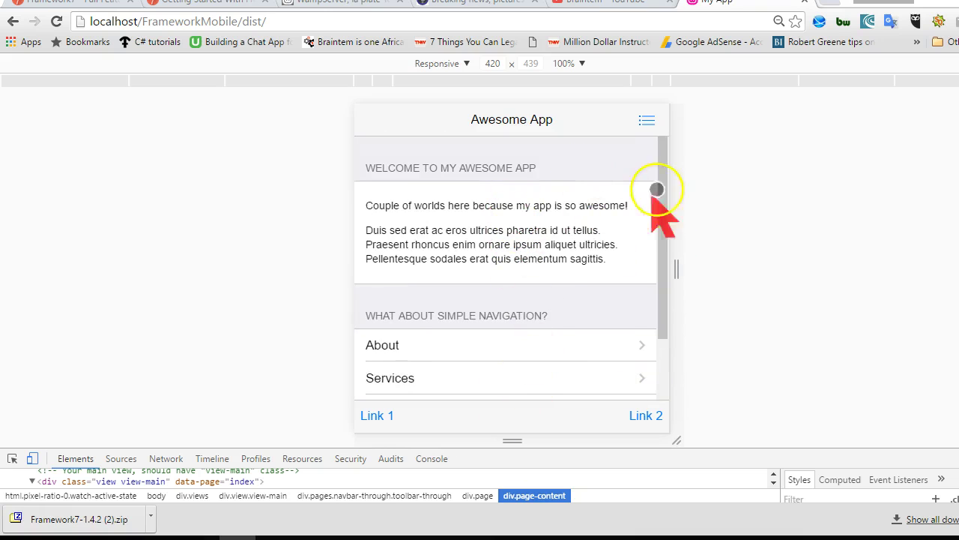
left_click(648, 121)
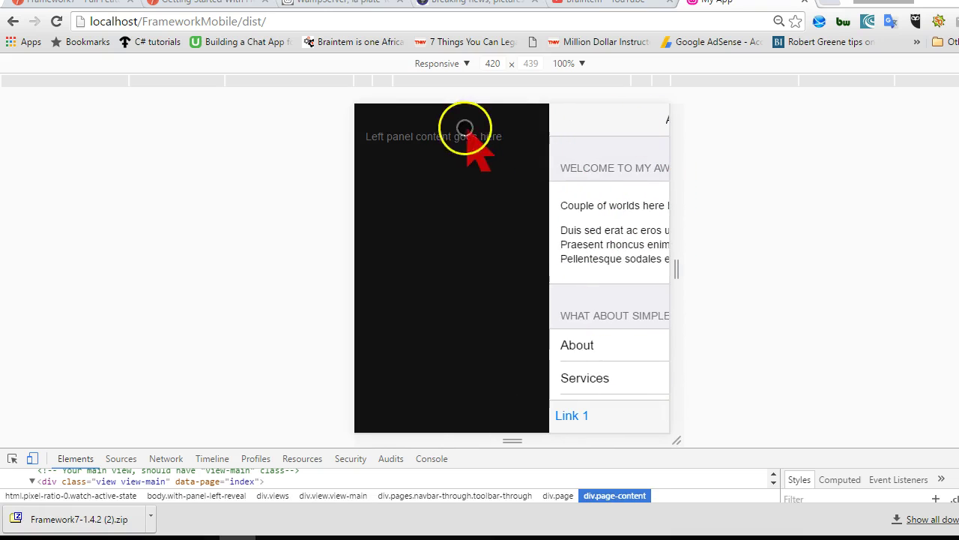
left_click(589, 214)
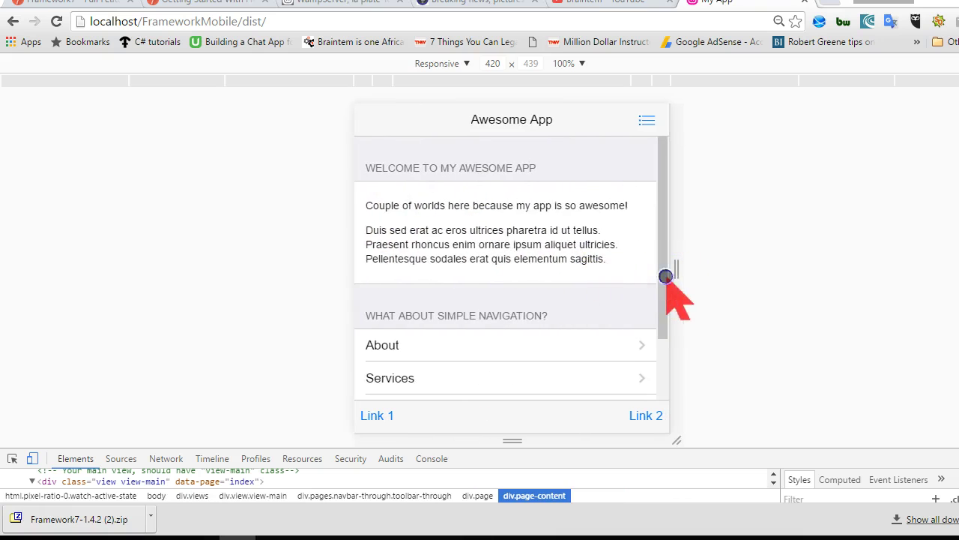
- Open and close the Left Panel and Right Panel from the Side Panels section, then try Link 2
left_click_drag(668, 275, 655, 365)
left_click(458, 364)
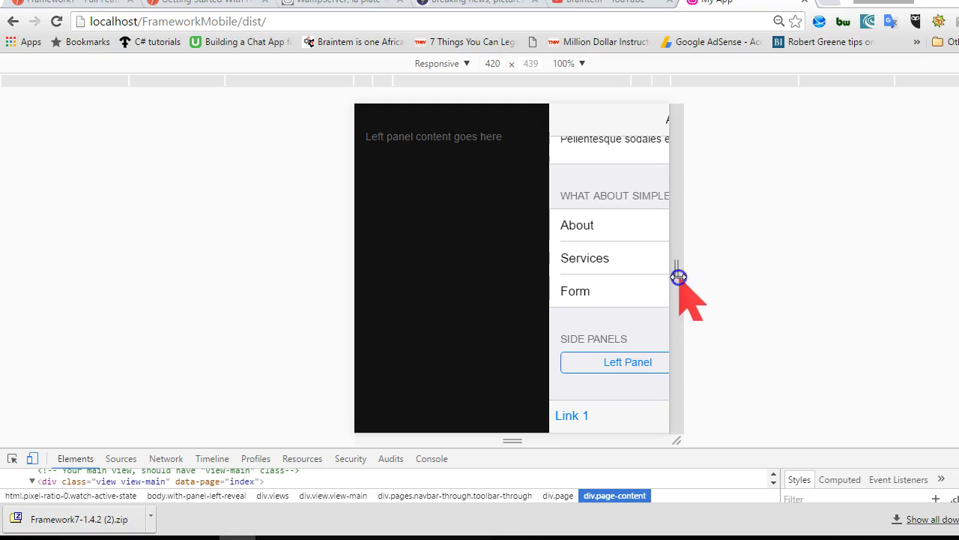
left_click(636, 298)
left_click(611, 365)
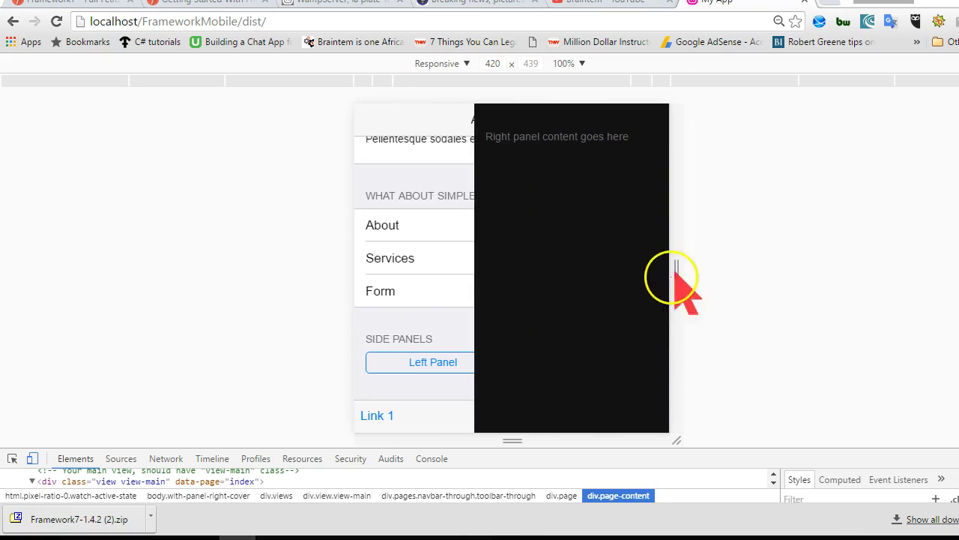
left_click(456, 279)
left_click(633, 422)
left_click_drag(606, 178, 621, 321)
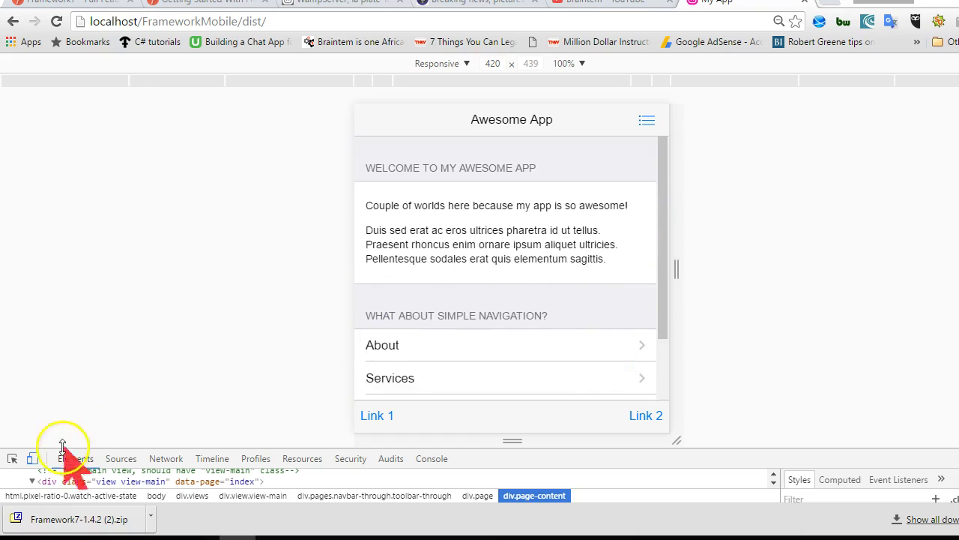